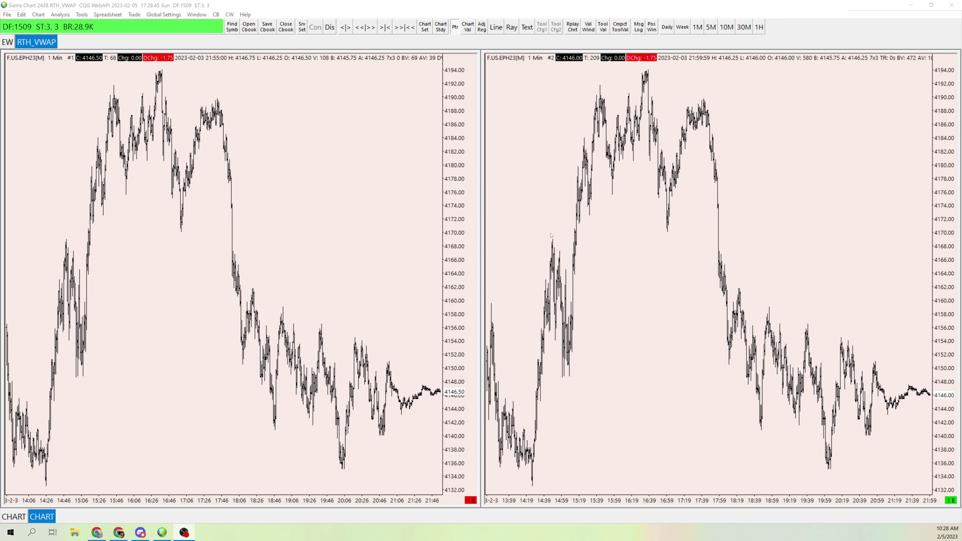
- Set chart #2's session time zone to Denver (-7 MST/-6 MDT)
{"action": "left_click", "coordinate": [156, 246]}
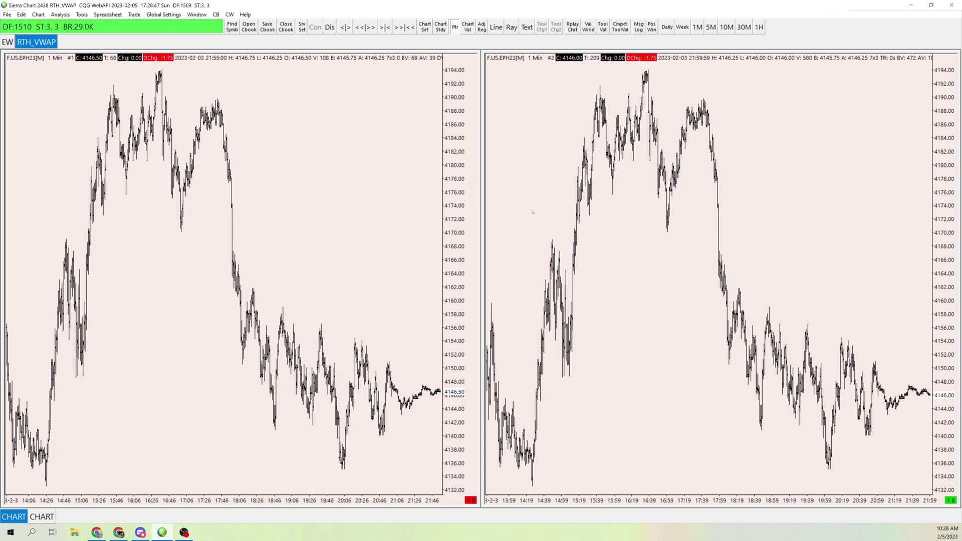
{"action": "left_click", "coordinate": [619, 233]}
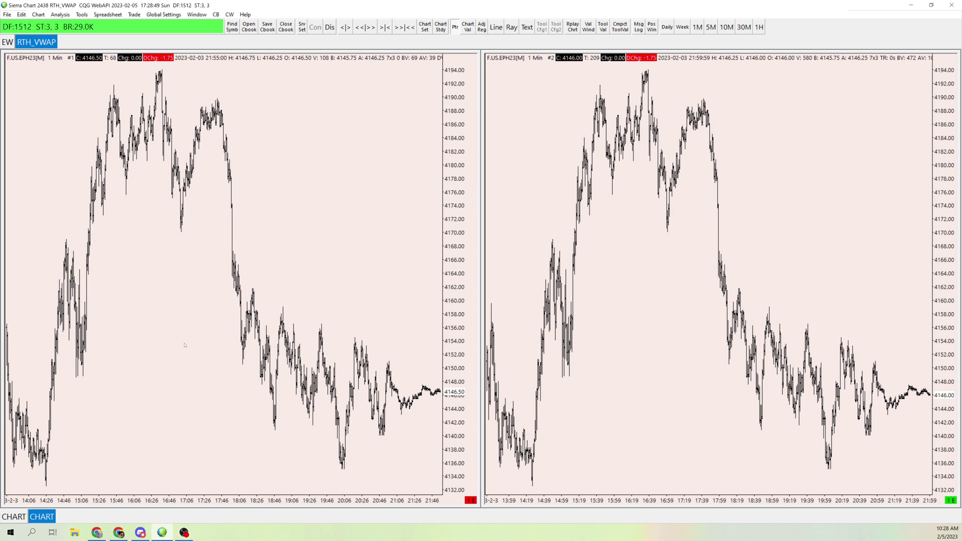
{"action": "left_click", "coordinate": [39, 15]}
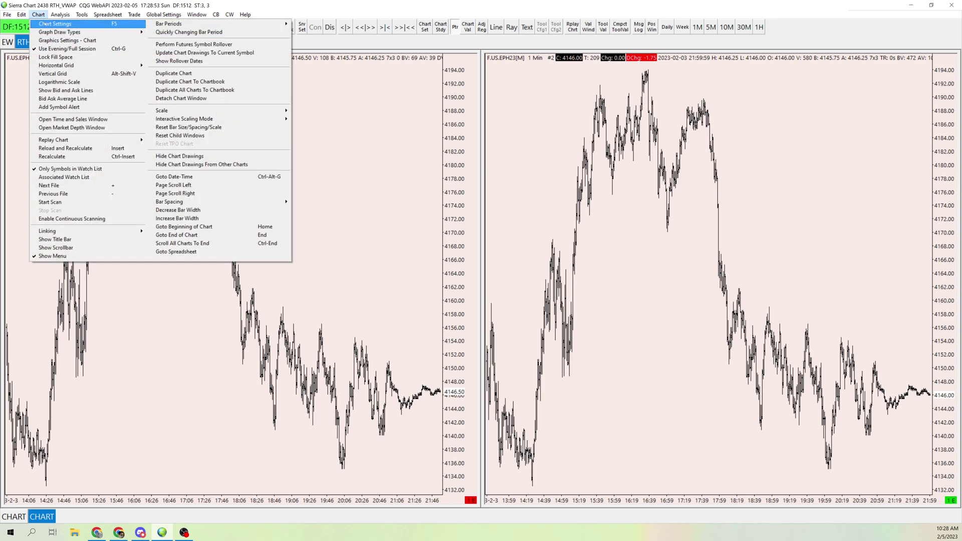
{"action": "left_click", "coordinate": [45, 23]}
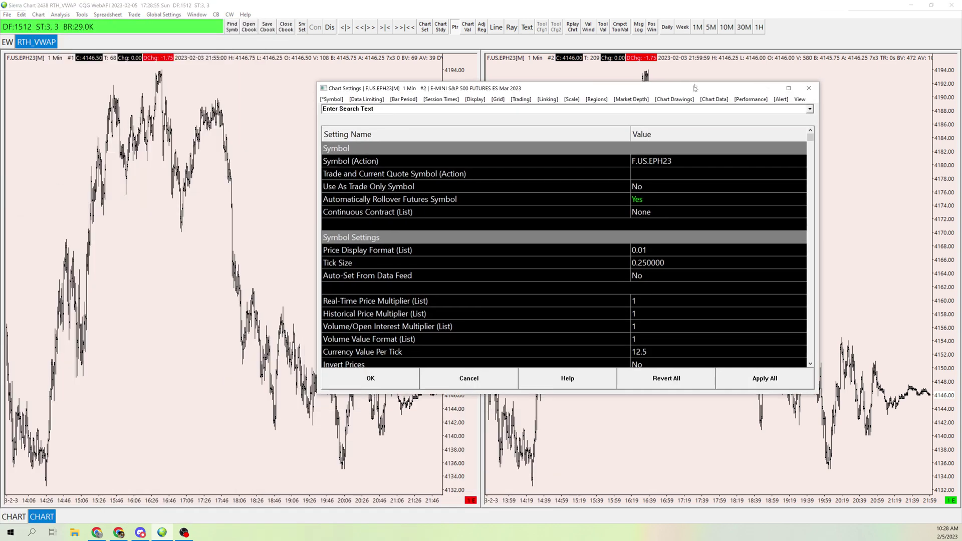
{"action": "left_click", "coordinate": [321, 79]}
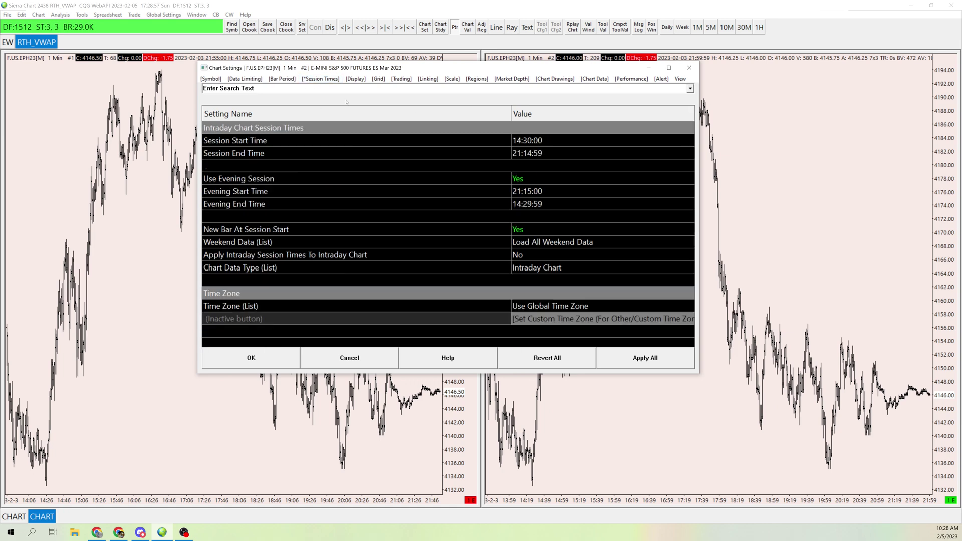
{"action": "left_click", "coordinate": [521, 302]}
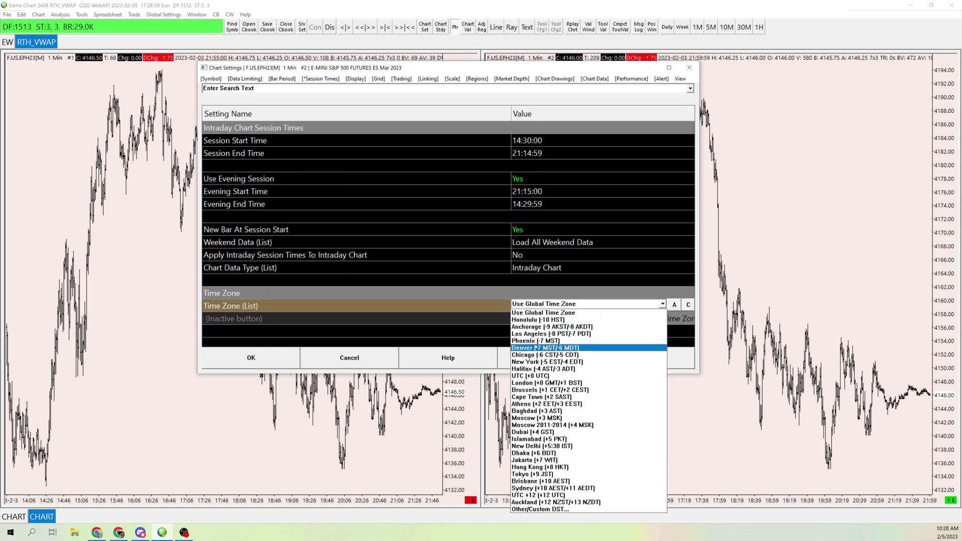
{"action": "left_click", "coordinate": [536, 348]}
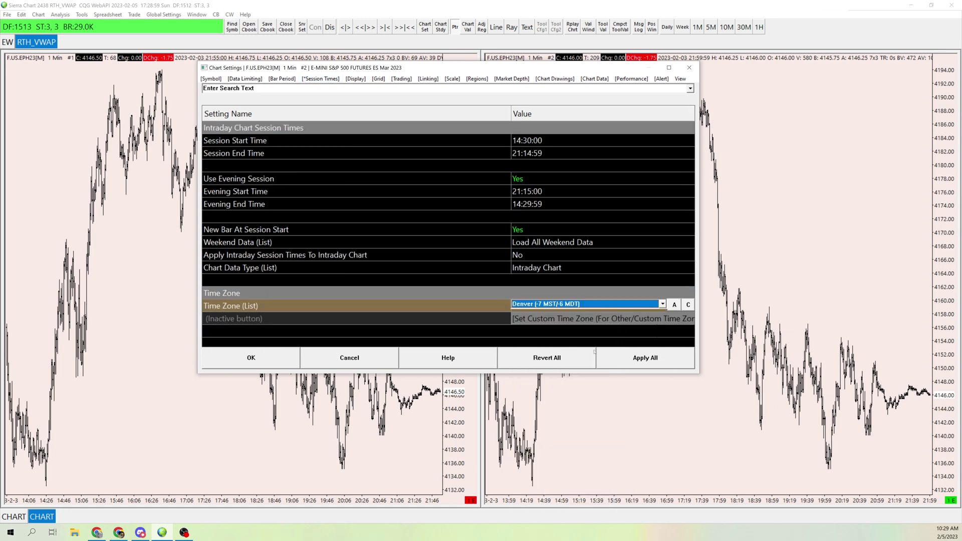
{"action": "left_click", "coordinate": [251, 358]}
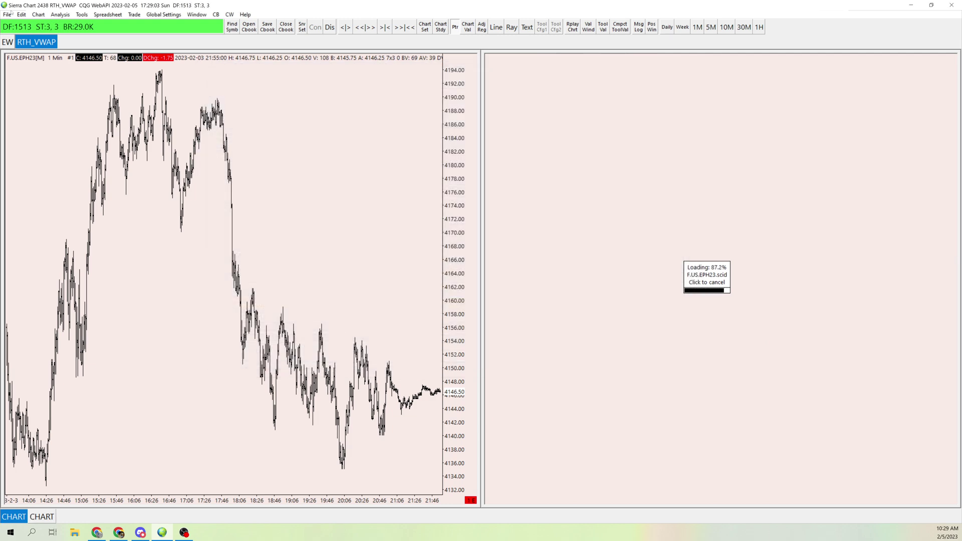
- Set chart #1's time zone to Denver as well and apply it to the charts
{"action": "left_click", "coordinate": [39, 15]}
{"action": "key", "text": "Escape"}
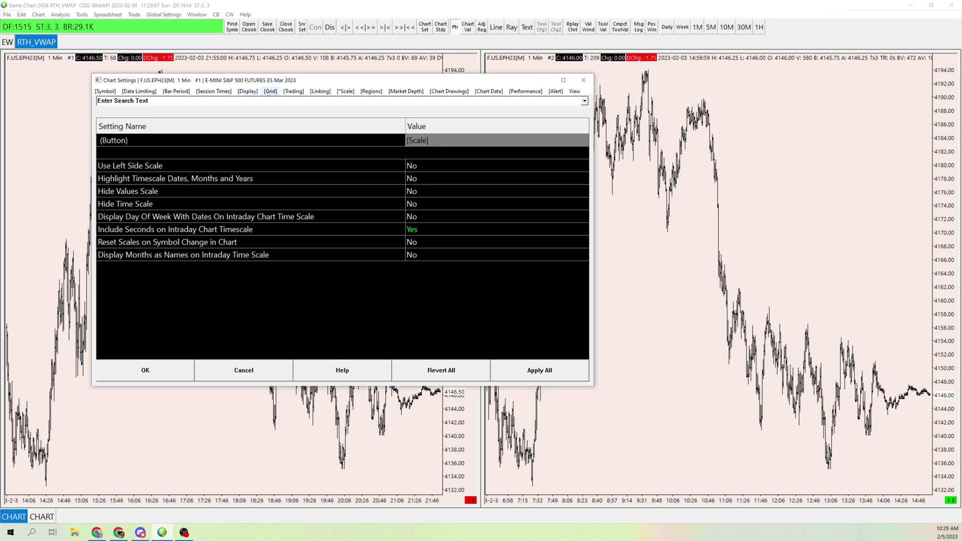
{"action": "left_click", "coordinate": [214, 91]}
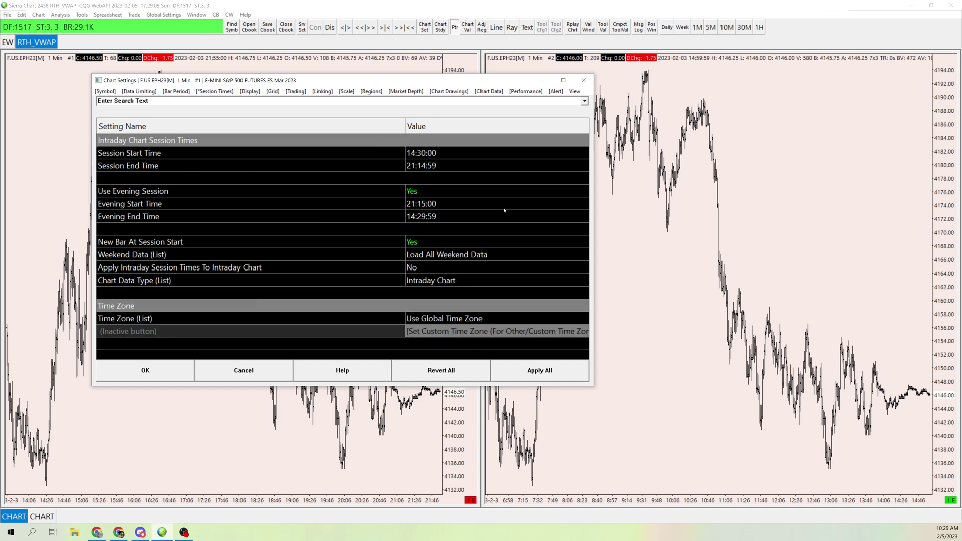
{"action": "left_click", "coordinate": [413, 194]}
{"action": "left_click", "coordinate": [449, 315]}
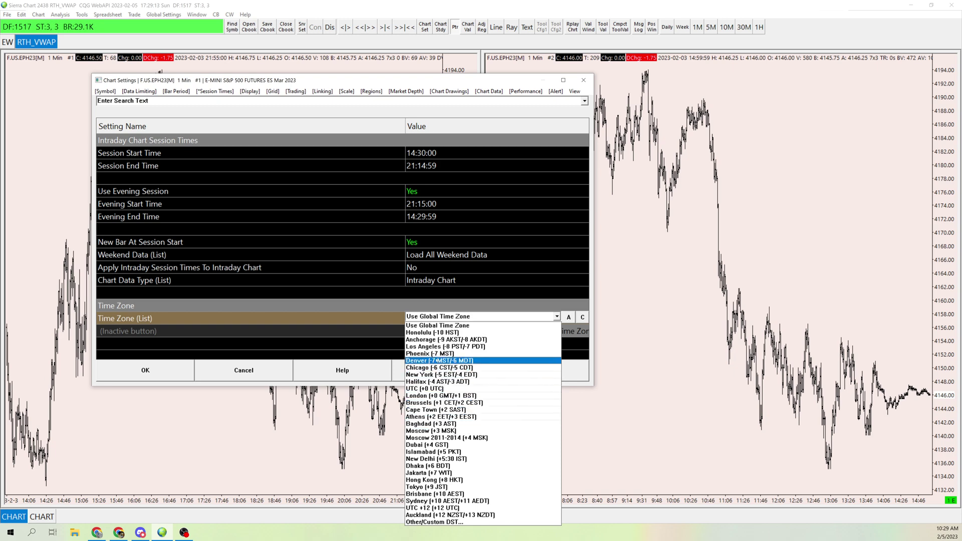
{"action": "left_click", "coordinate": [439, 360]}
{"action": "left_click", "coordinate": [524, 372]}
{"action": "left_click", "coordinate": [199, 371]}
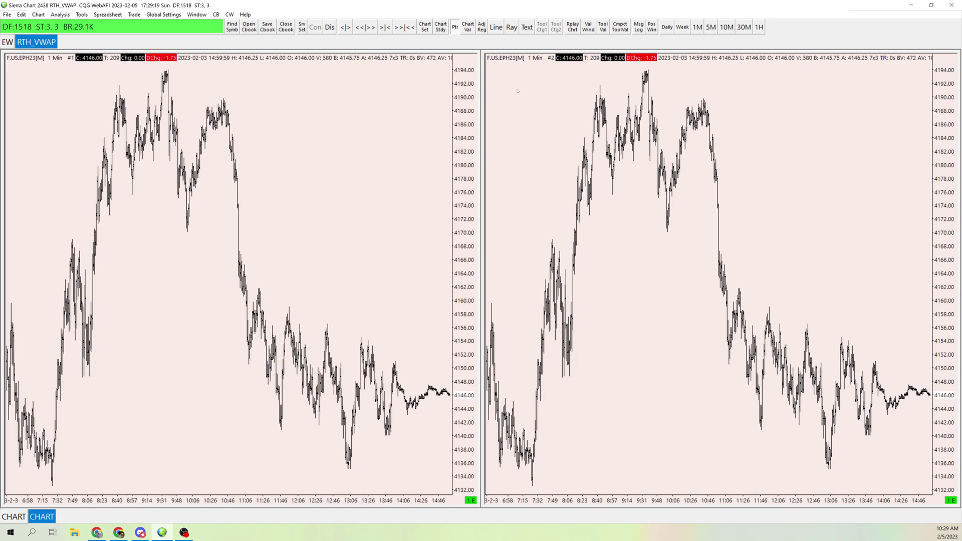
- Set Use Evening Session to No for chart #2 and apply it to all
{"action": "left_click", "coordinate": [38, 14]}
{"action": "left_click", "coordinate": [55, 23]}
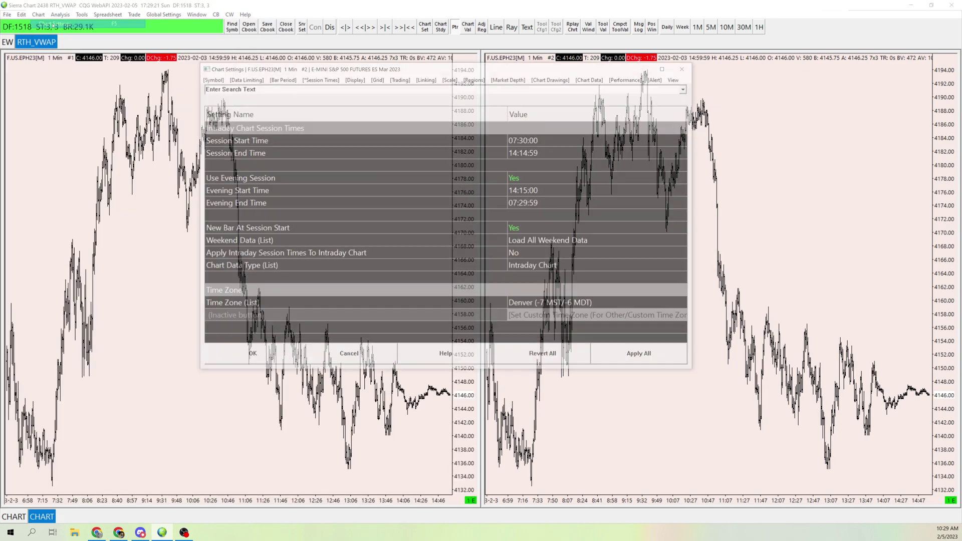
{"action": "left_click", "coordinate": [520, 179]}
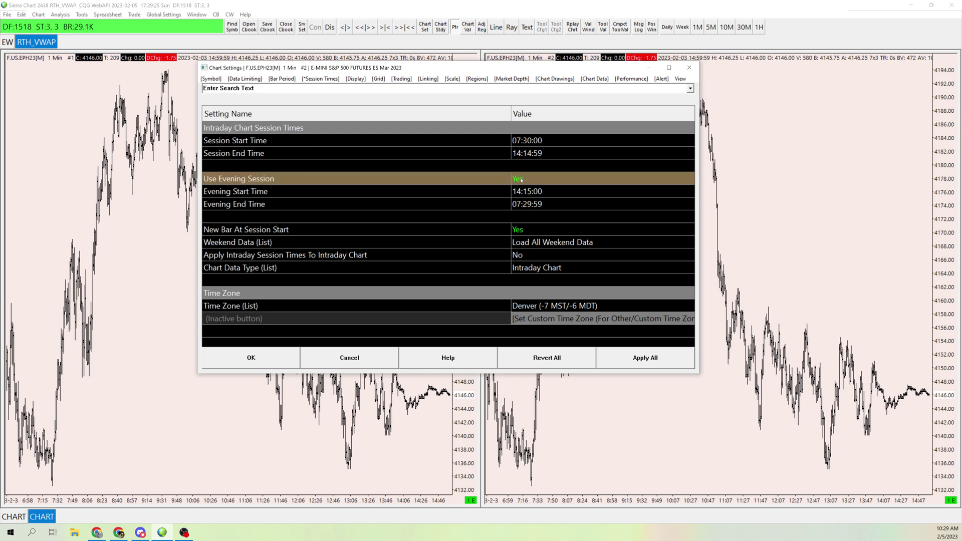
{"action": "left_click", "coordinate": [523, 180]}
{"action": "left_click", "coordinate": [624, 366]}
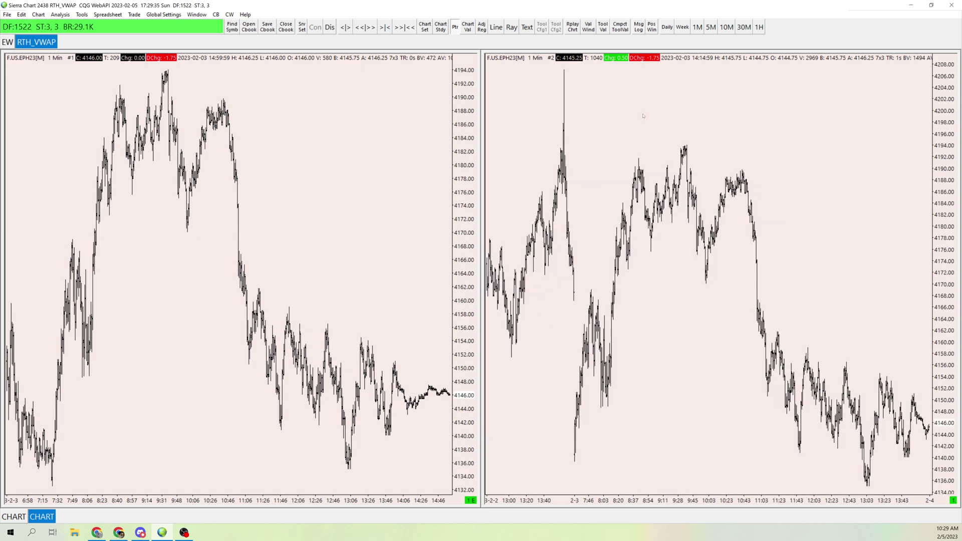
- Find 'volume w', add Volume Weighted Average Price to chart #2, and open its settings
{"action": "left_click", "coordinate": [61, 14]}
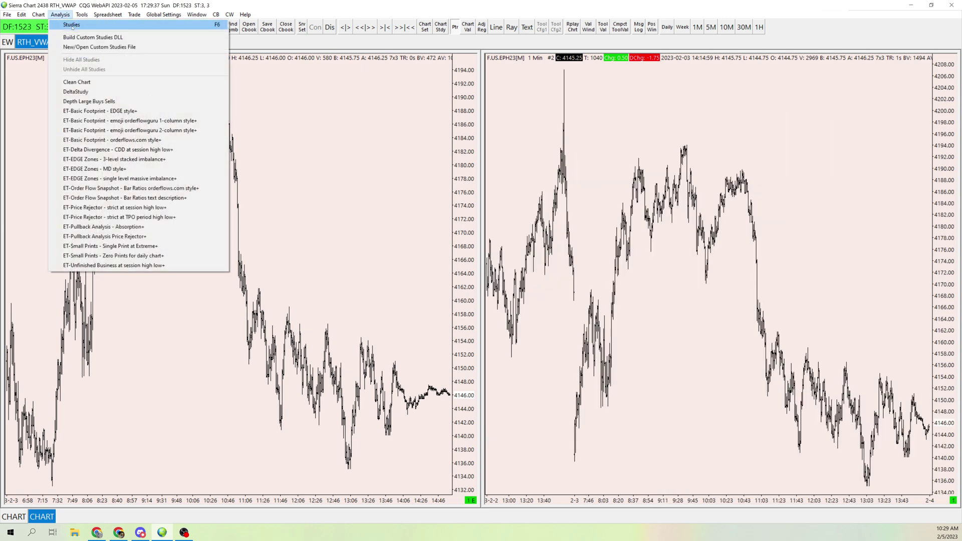
{"action": "left_click", "coordinate": [70, 24]}
{"action": "left_click", "coordinate": [373, 260]}
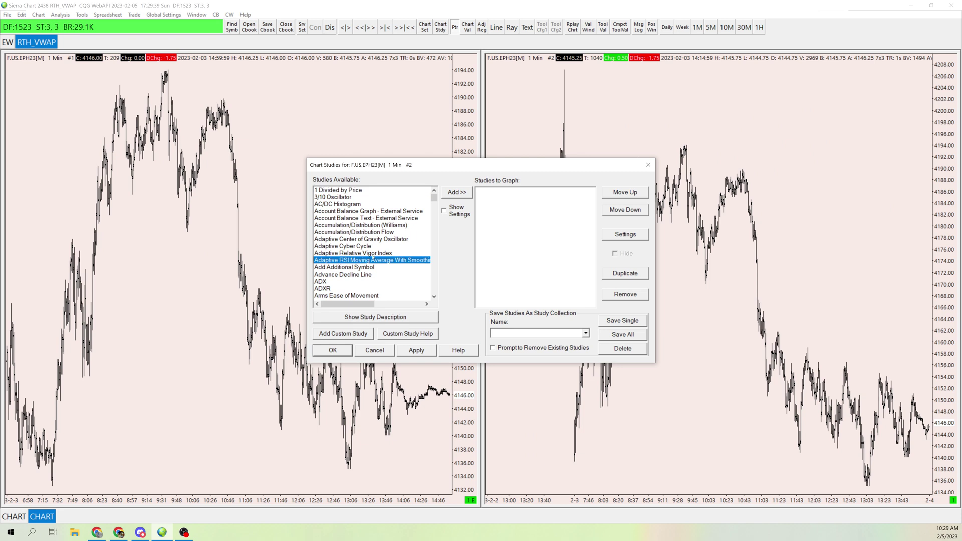
{"action": "type", "text": "volume w"}
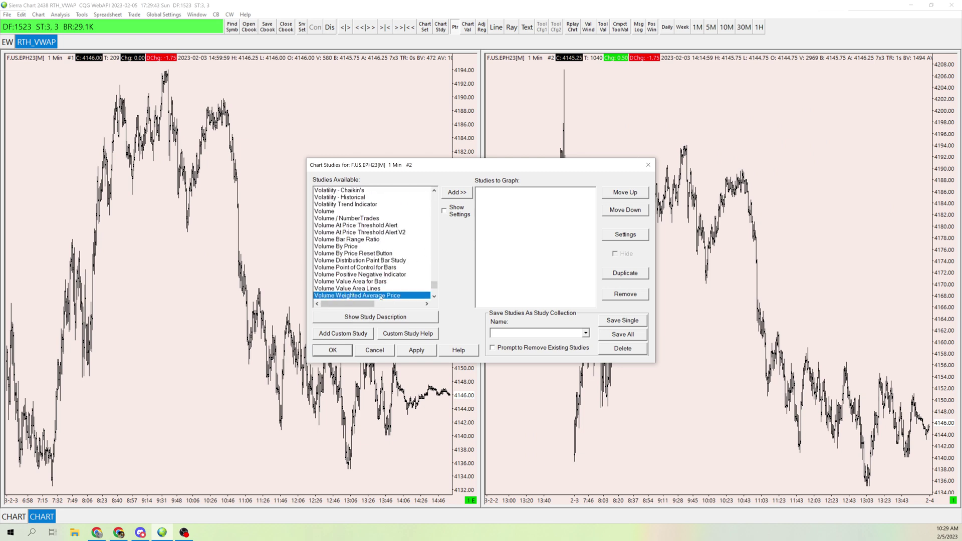
{"action": "key", "text": "Return"}
{"action": "left_click", "coordinate": [418, 350]}
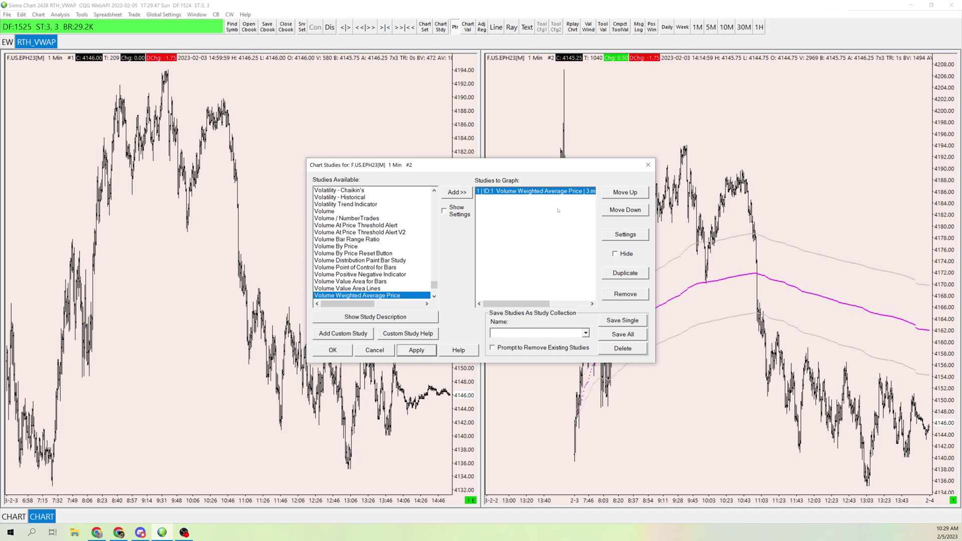
{"action": "double_click", "coordinate": [546, 192]}
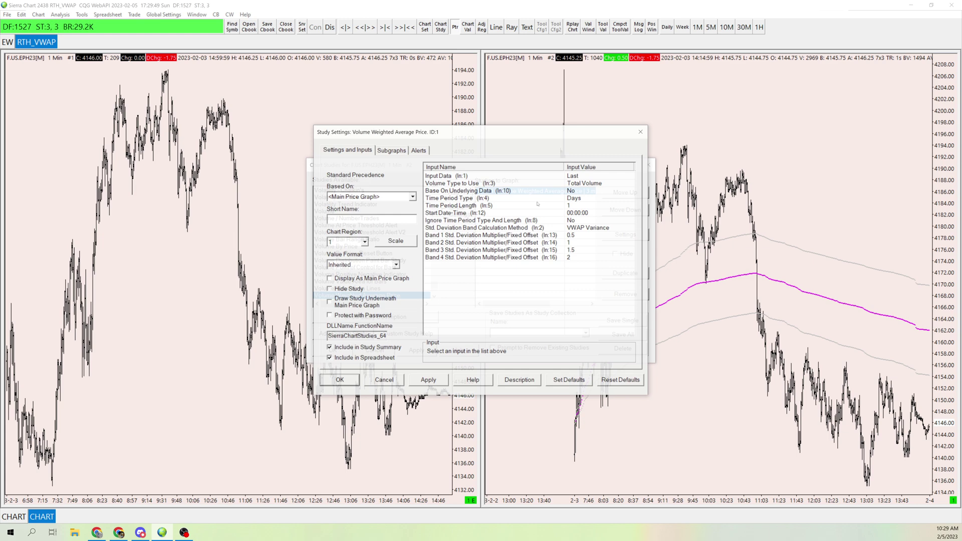
- Set Top Band 1 and Bottom Band 1 to Ignore and turn off name/value and study-name display
{"action": "left_click", "coordinate": [402, 152]}
{"action": "left_click", "coordinate": [361, 196]}
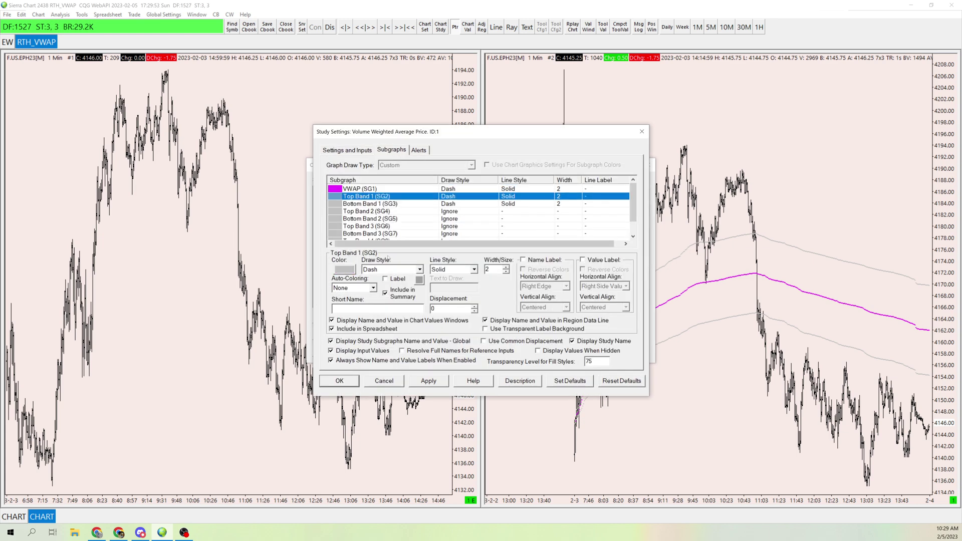
{"action": "left_click", "coordinate": [384, 270]}
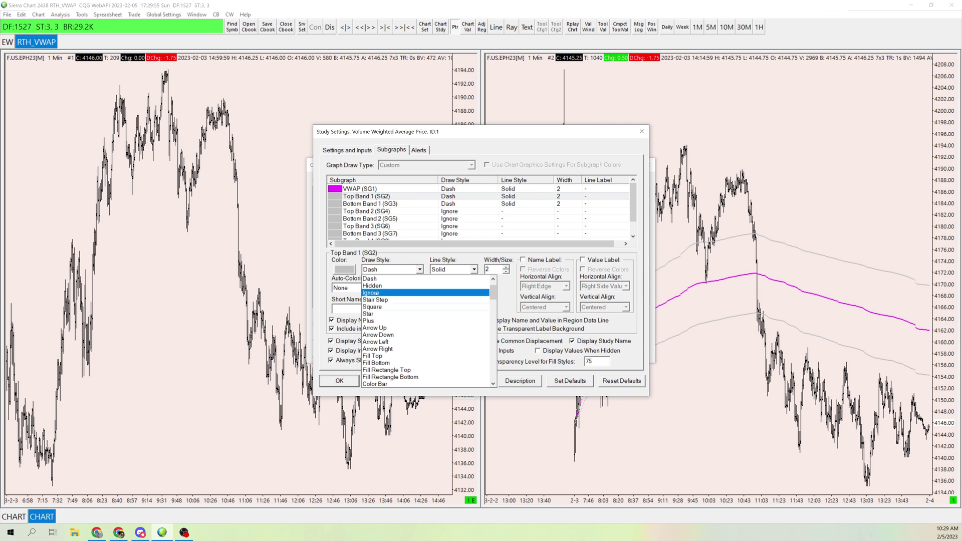
{"action": "left_click", "coordinate": [385, 293]}
{"action": "left_click", "coordinate": [384, 203]}
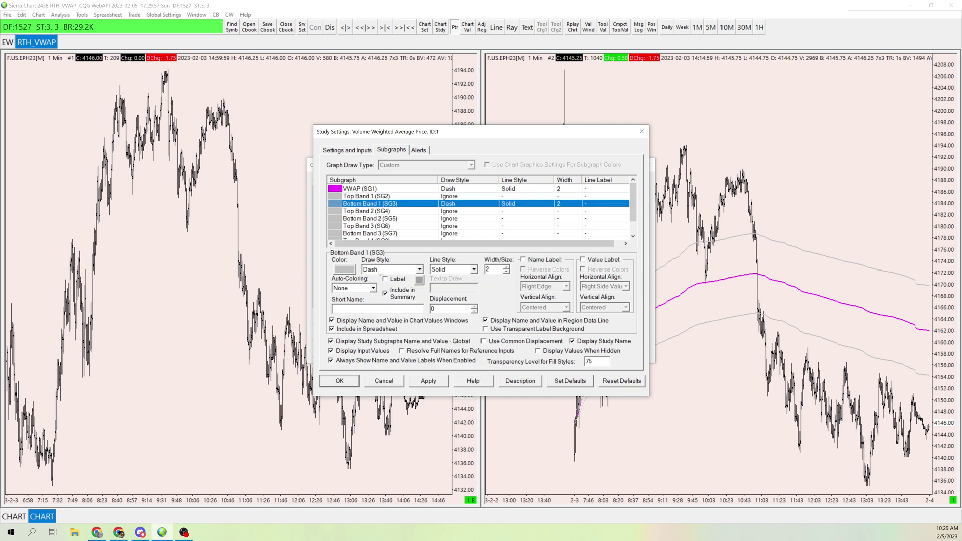
{"action": "left_click", "coordinate": [379, 271]}
{"action": "left_click", "coordinate": [385, 294]}
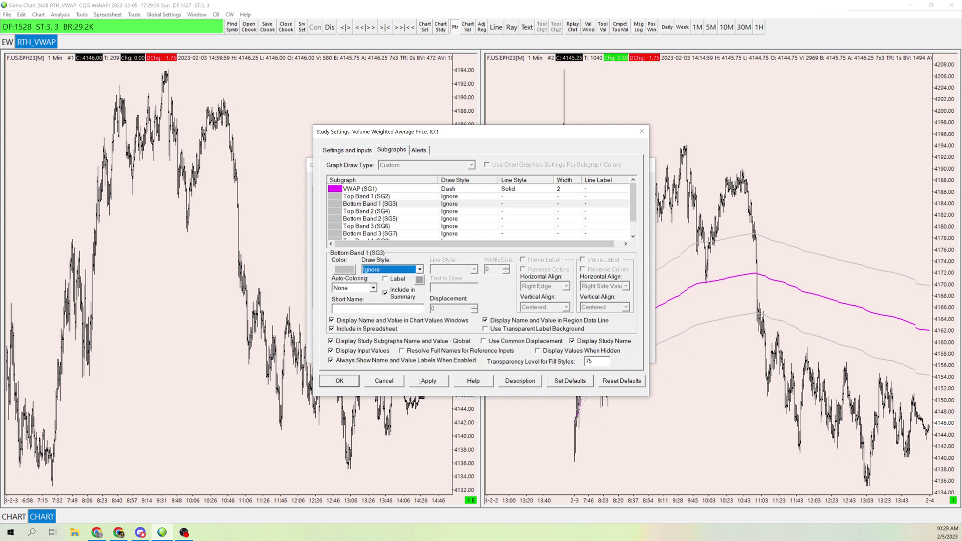
{"action": "left_click", "coordinate": [385, 321]}
{"action": "left_click", "coordinate": [572, 341]}
{"action": "left_click", "coordinate": [426, 381]}
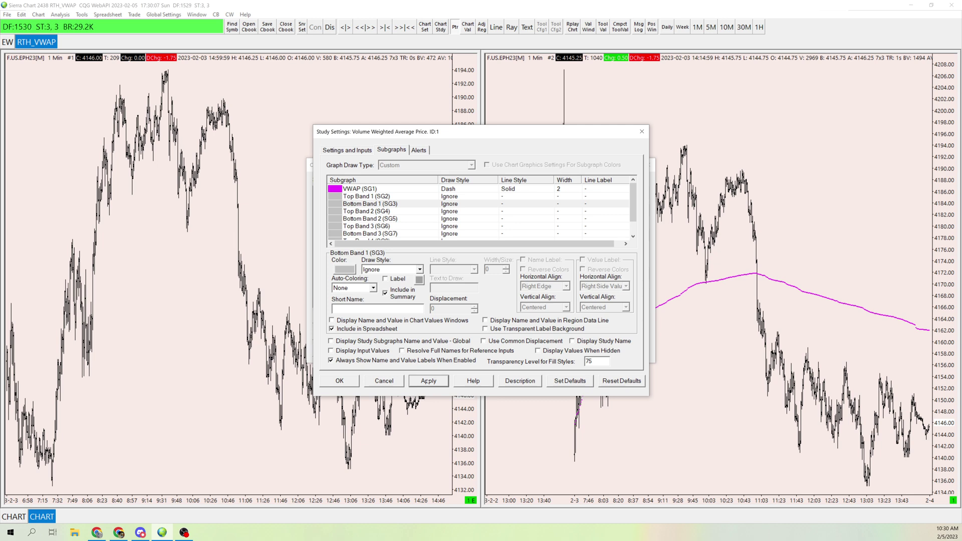
- Color the VWAP (SG1) line black
{"action": "left_click", "coordinate": [334, 190]}
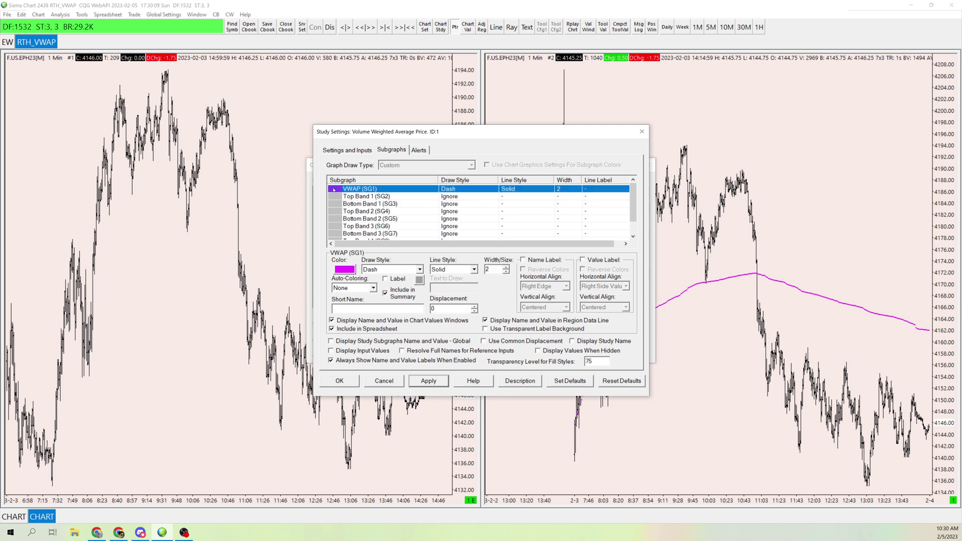
{"action": "left_click", "coordinate": [351, 271]}
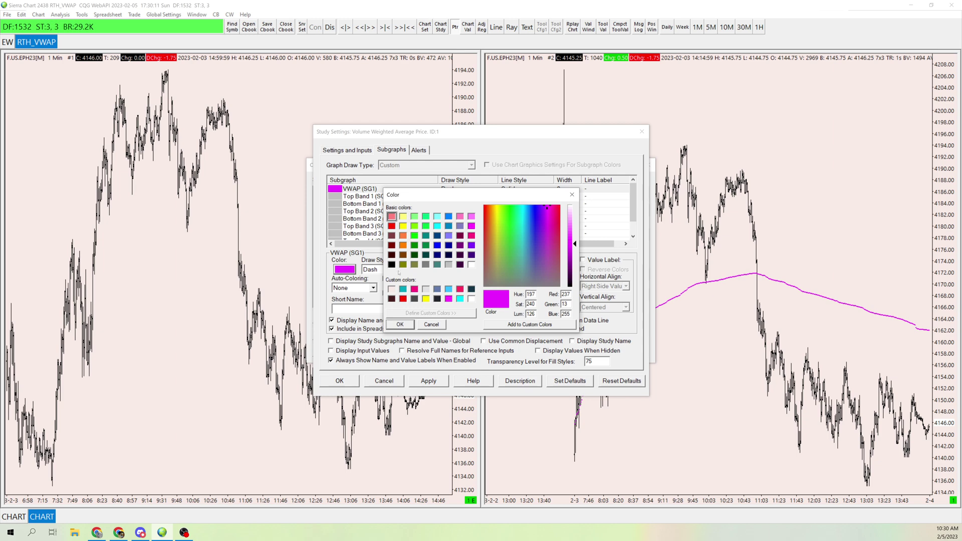
{"action": "left_click", "coordinate": [391, 265]}
{"action": "left_click", "coordinate": [400, 324]}
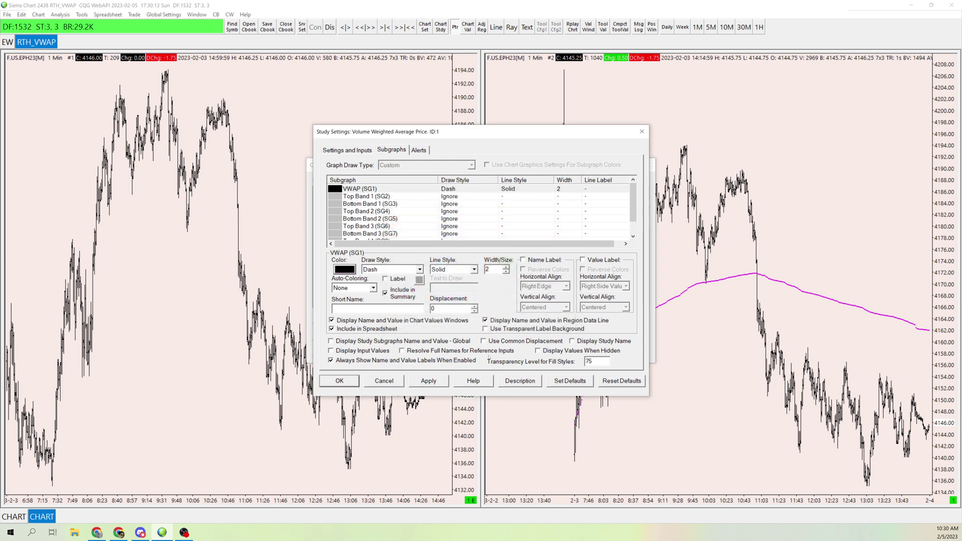
{"action": "left_click", "coordinate": [474, 270]}
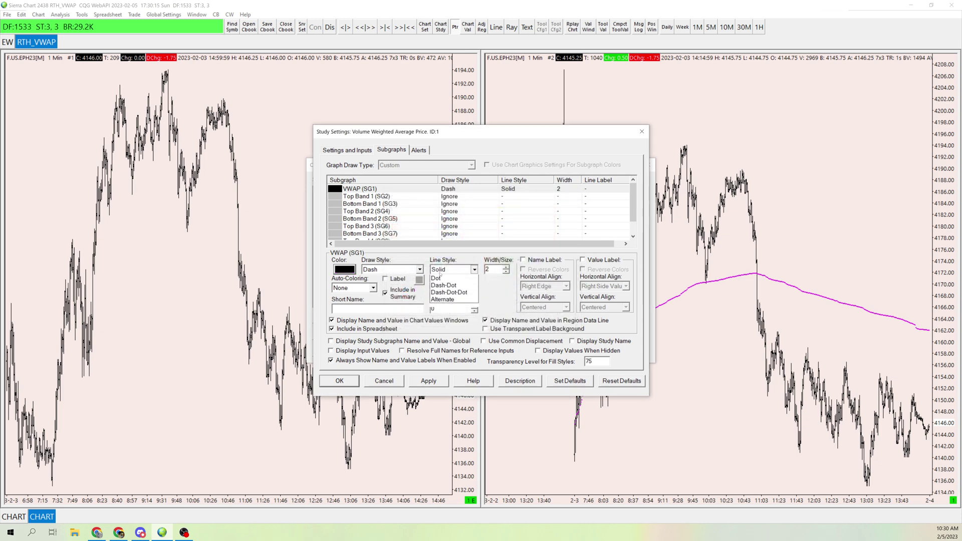
{"action": "left_click", "coordinate": [440, 285]}
{"action": "left_click", "coordinate": [428, 381]}
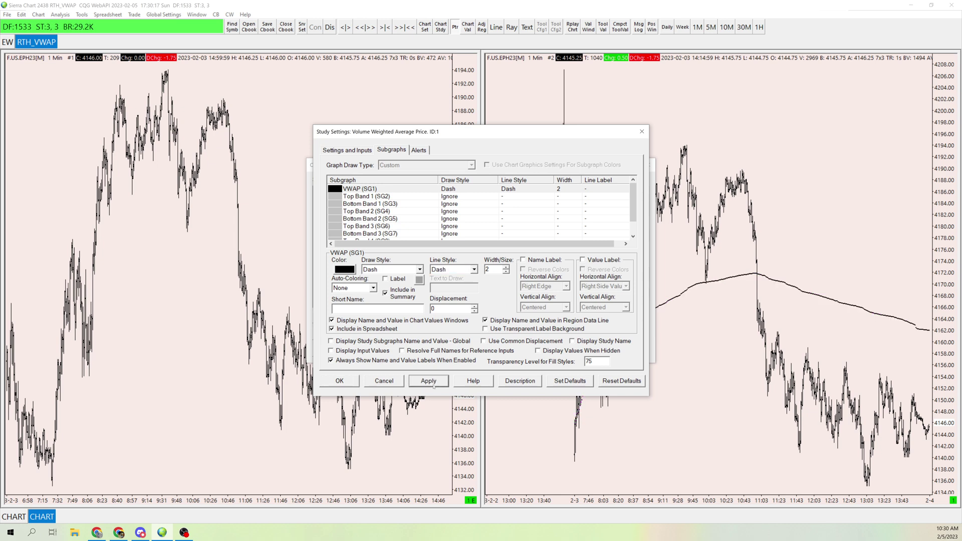
- Make the VWAP line width 1 with a solid line style
{"action": "left_click", "coordinate": [506, 272]}
{"action": "left_click", "coordinate": [428, 381]}
{"action": "left_click", "coordinate": [401, 269]}
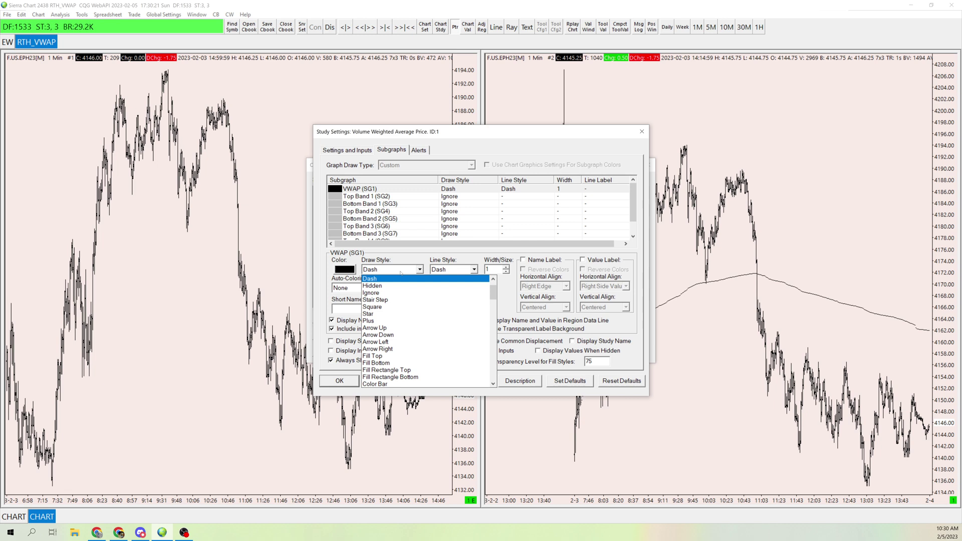
{"action": "left_click", "coordinate": [451, 296]}
{"action": "left_click", "coordinate": [455, 269]}
{"action": "left_click", "coordinate": [444, 291]}
{"action": "left_click", "coordinate": [429, 381]}
{"action": "left_click", "coordinate": [455, 269]}
{"action": "left_click", "coordinate": [443, 276]}
{"action": "left_click", "coordinate": [443, 381]}
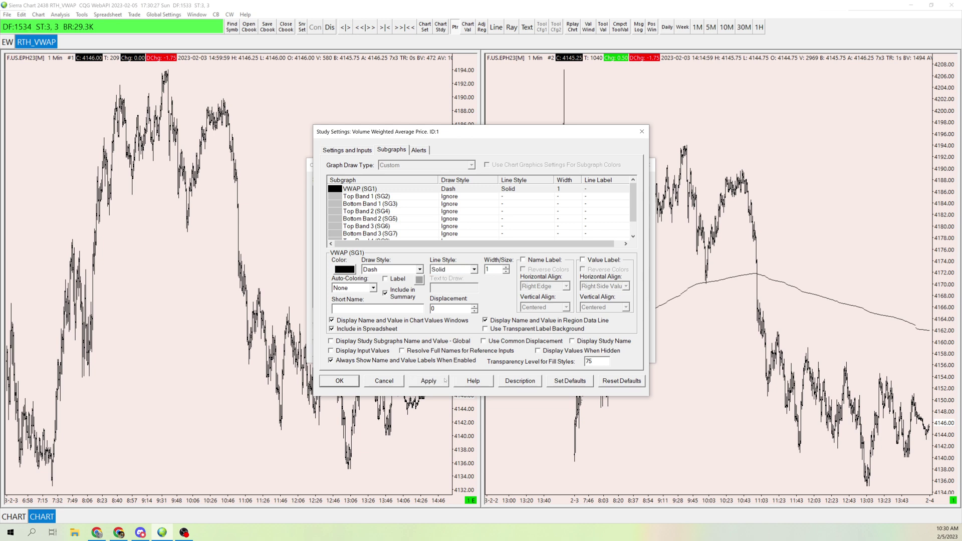
- Label the VWAP line 'RTH VWAP' with its value, apply, and close the study dialogs
{"action": "left_click", "coordinate": [523, 262]}
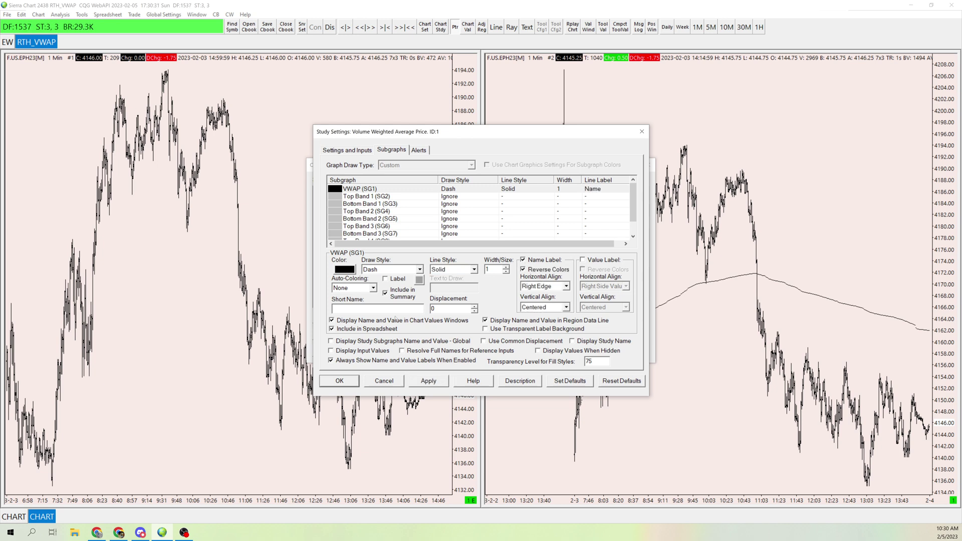
{"action": "type", "text": "RTH VWAP"}
{"action": "left_click", "coordinate": [582, 260]}
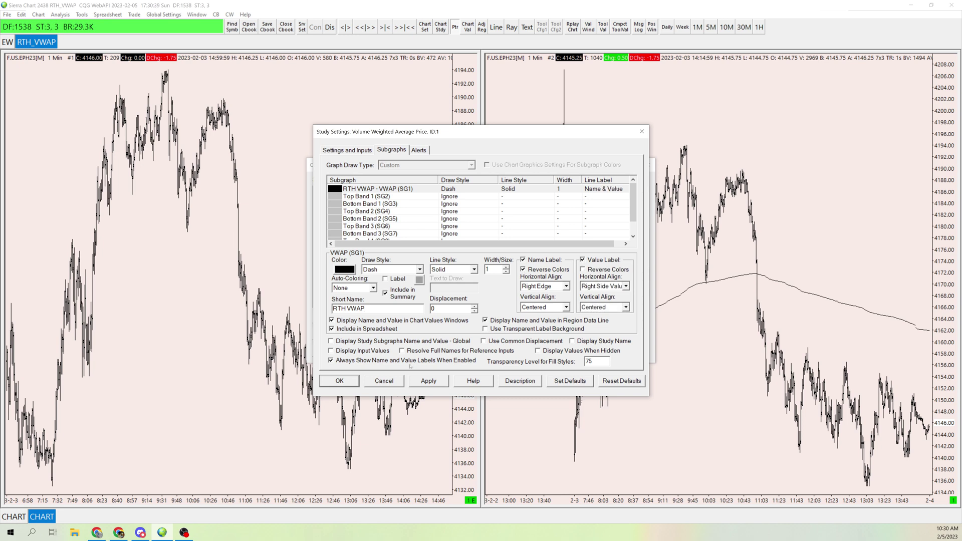
{"action": "left_click", "coordinate": [422, 380]}
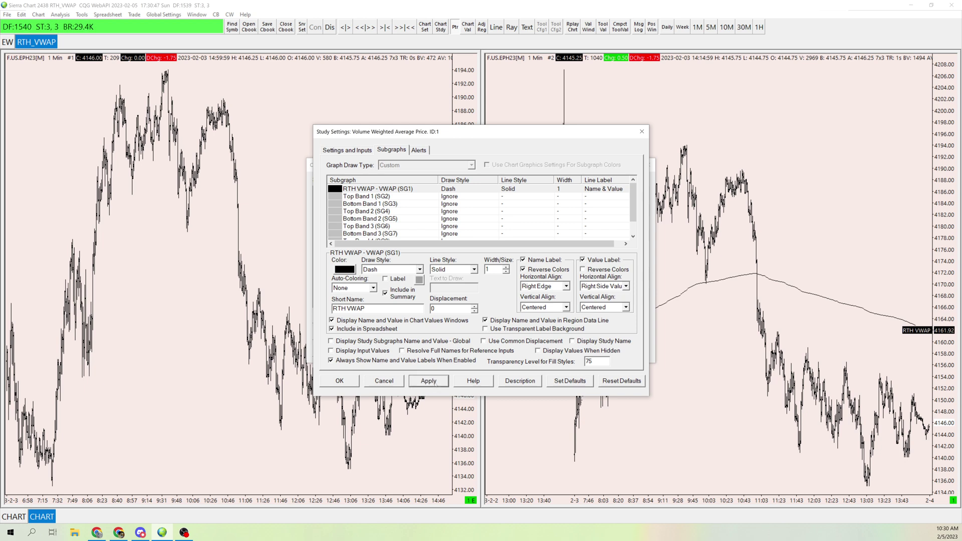
{"action": "left_click", "coordinate": [343, 383]}
{"action": "left_click", "coordinate": [416, 350]}
{"action": "left_click", "coordinate": [332, 350]}
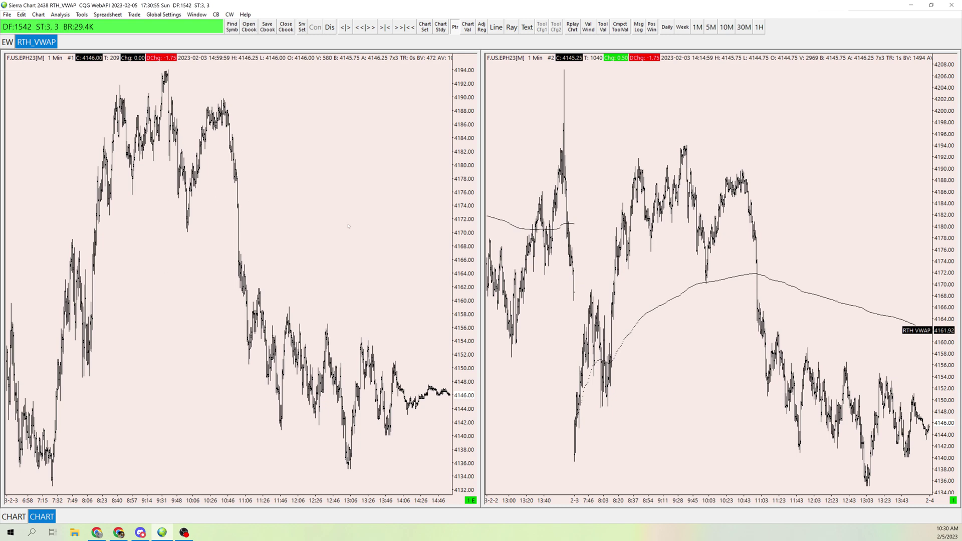
- Add Study/Price Overlay to the left chart #1 and open its settings
{"action": "left_click", "coordinate": [13, 516]}
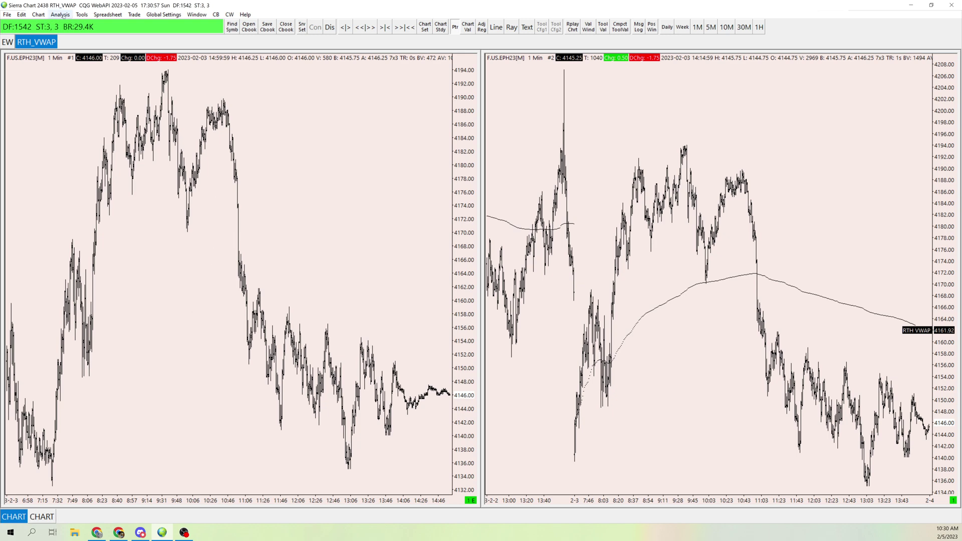
{"action": "left_click", "coordinate": [60, 14]}
{"action": "left_click", "coordinate": [70, 23]}
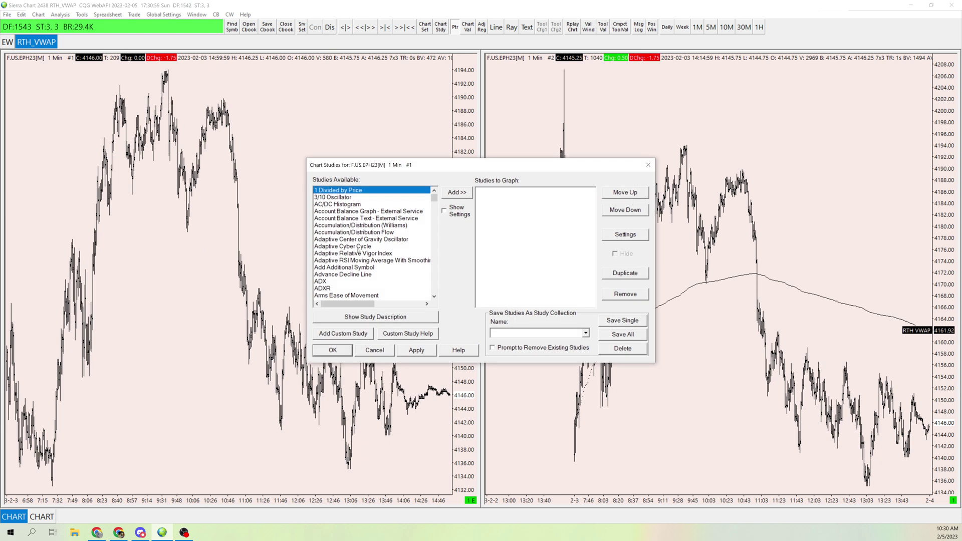
{"action": "left_click", "coordinate": [350, 246]}
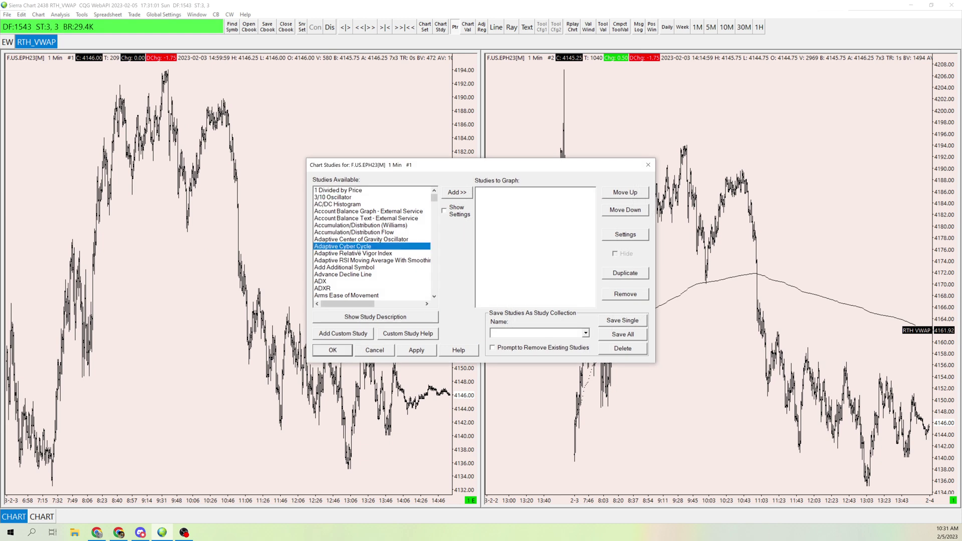
{"action": "type", "text": "pri"}
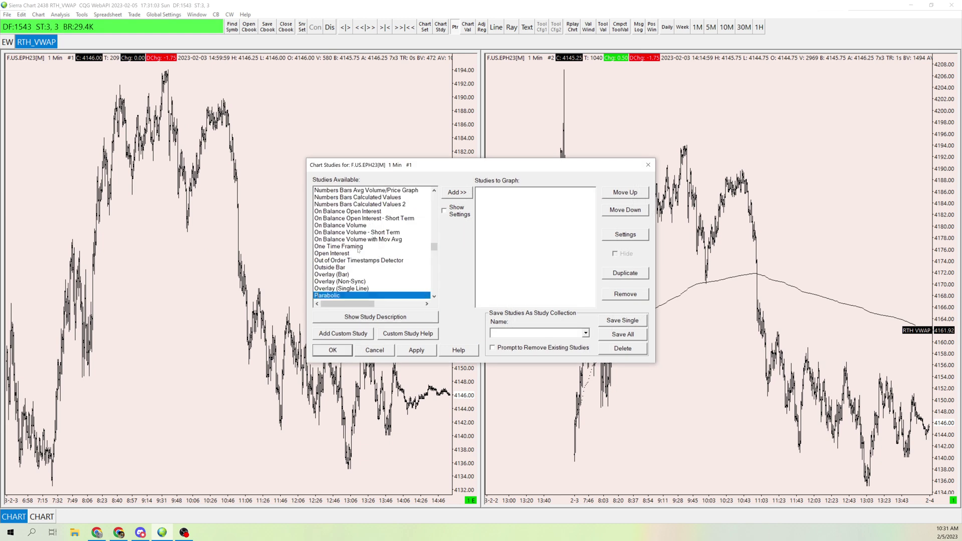
{"action": "type", "text": "study/"}
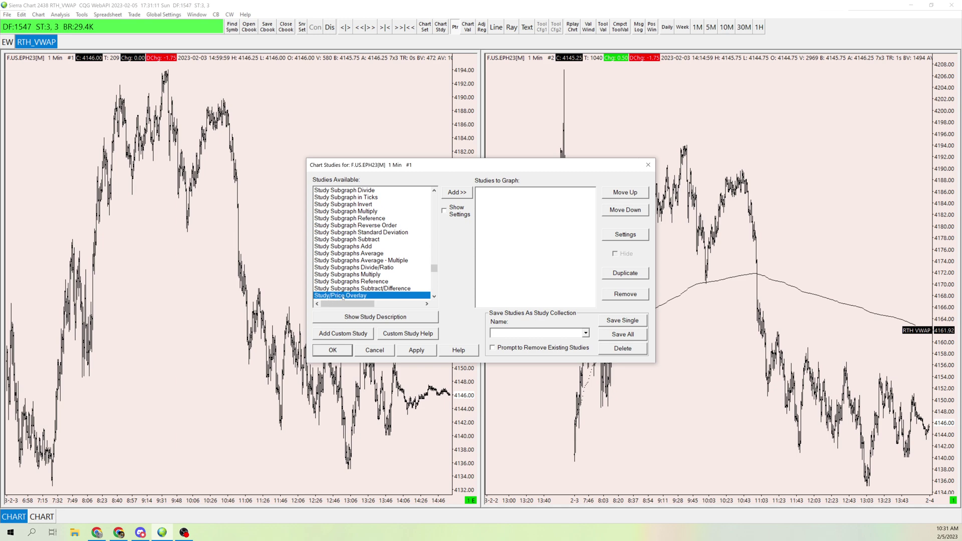
{"action": "double_click", "coordinate": [344, 296]}
{"action": "double_click", "coordinate": [511, 192]}
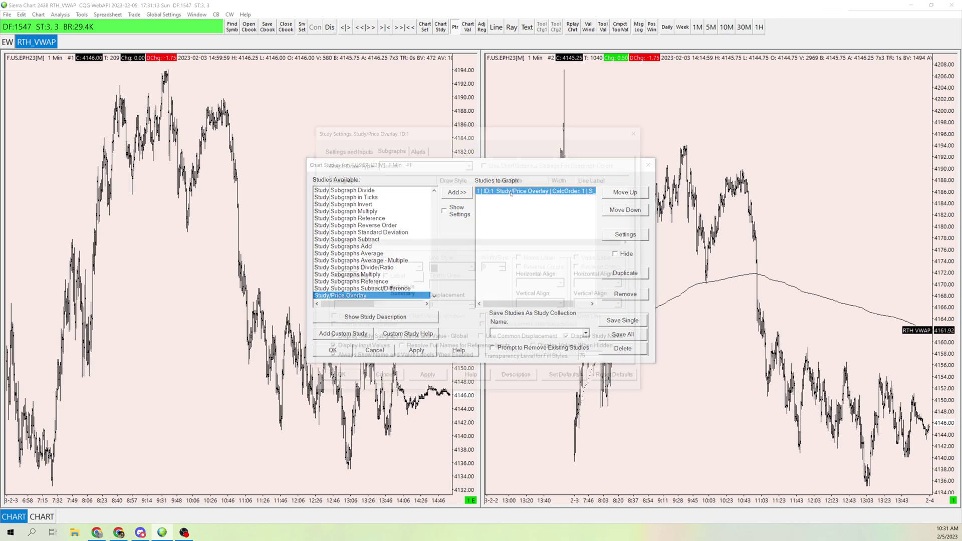
- Set the overlay source to chart #2's Volume Weighted Average Price study and apply
{"action": "left_click", "coordinate": [351, 150]}
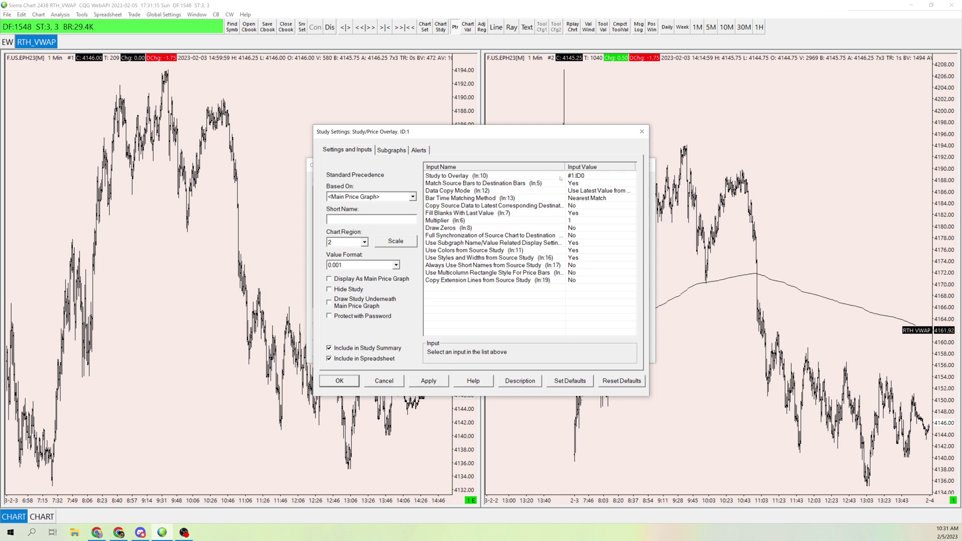
{"action": "left_click", "coordinate": [576, 177]}
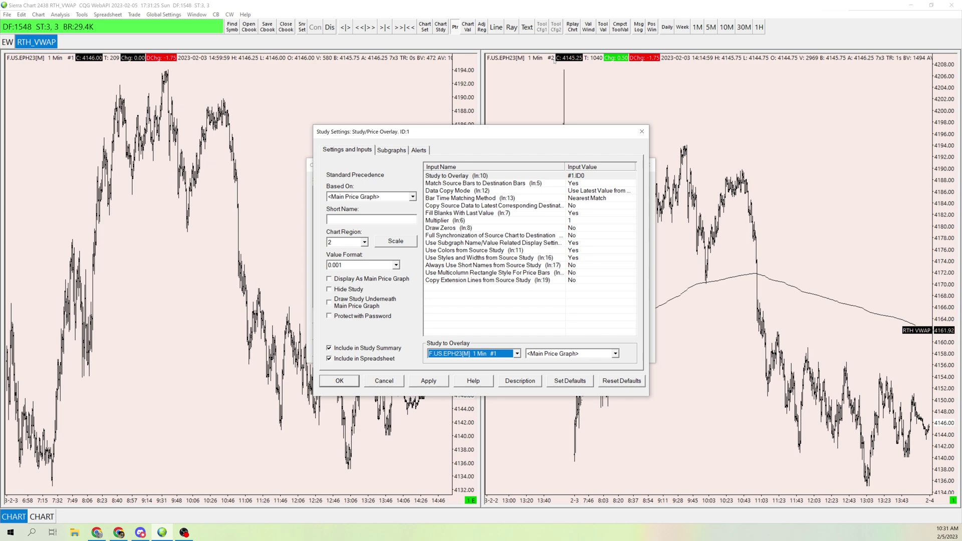
{"action": "left_click", "coordinate": [468, 354]}
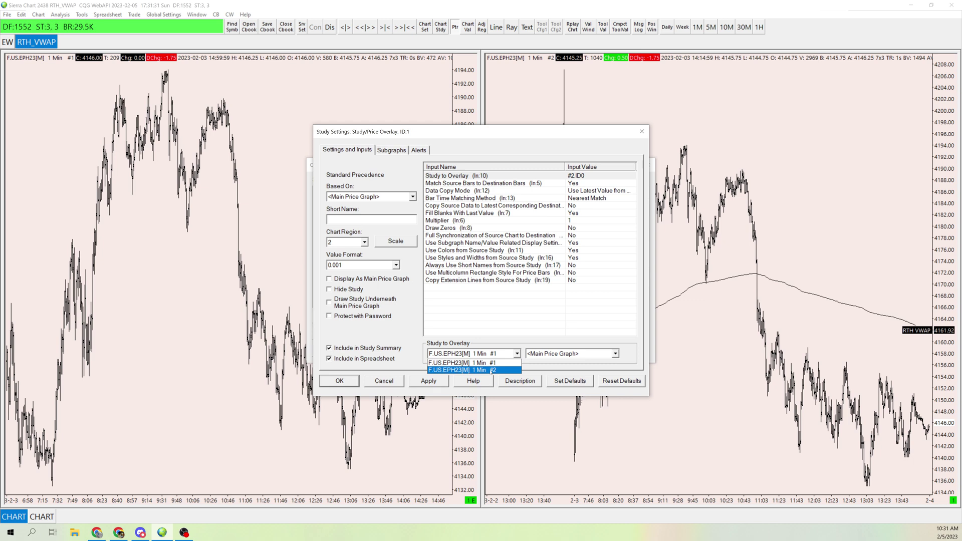
{"action": "left_click", "coordinate": [491, 370]}
{"action": "left_click", "coordinate": [542, 353]}
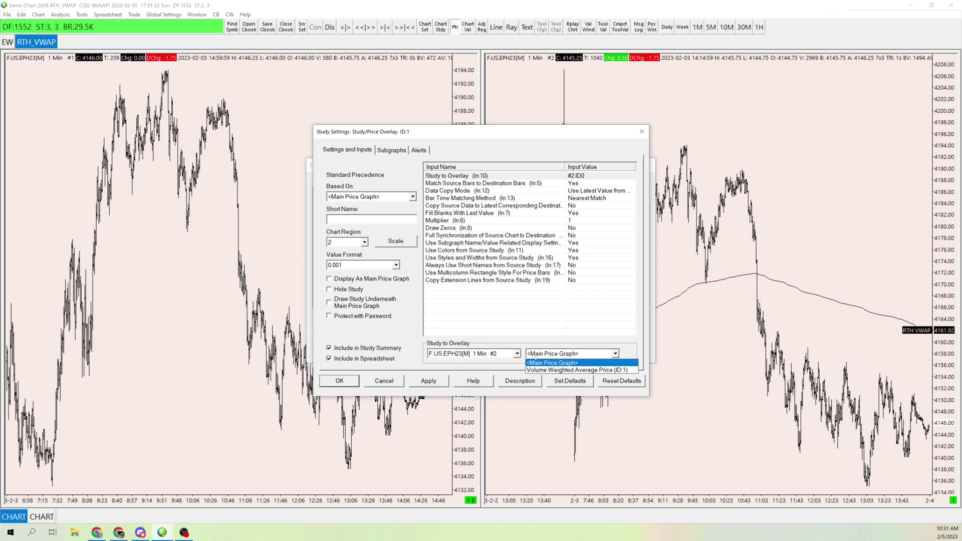
{"action": "left_click", "coordinate": [541, 370]}
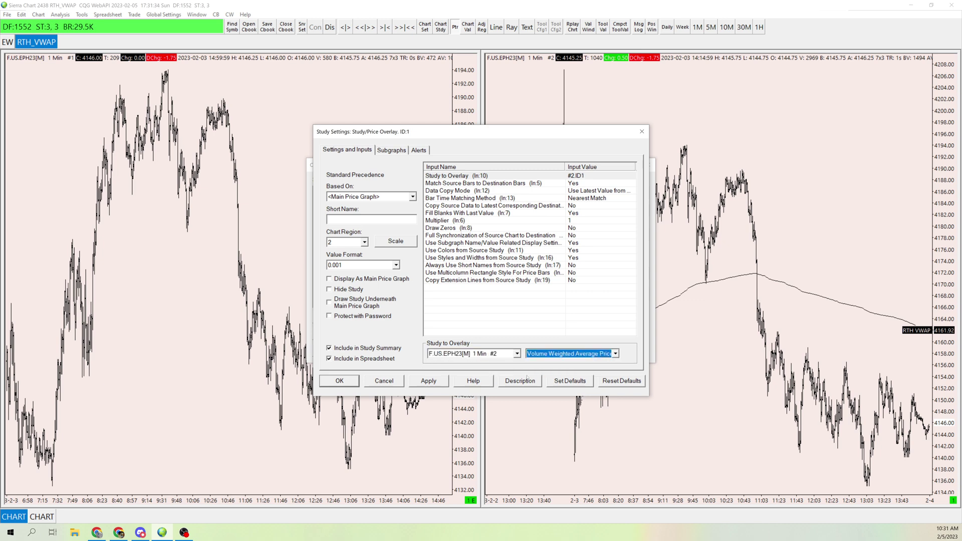
{"action": "left_click", "coordinate": [429, 381]}
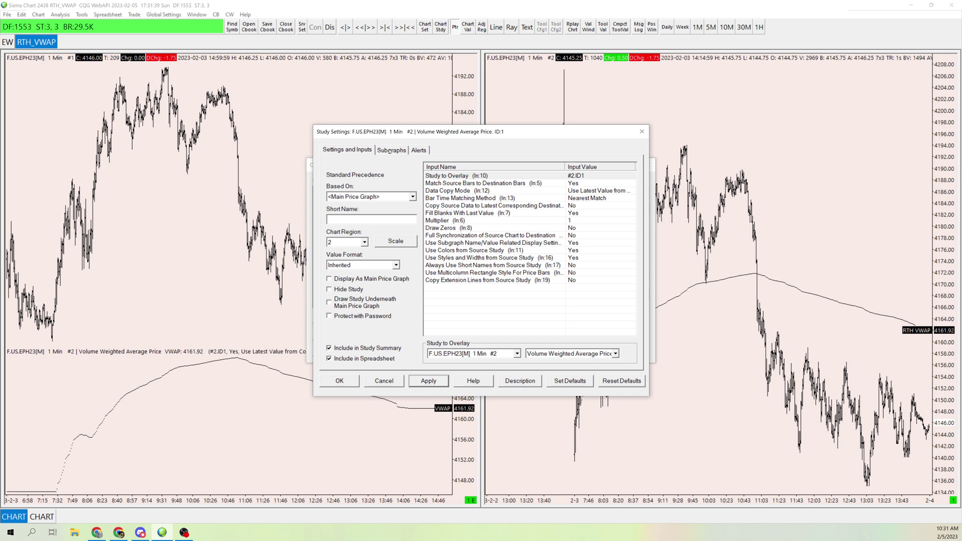
- Place the overlay in Chart Region 1, keep short names at No, and apply the studies
{"action": "left_click", "coordinate": [335, 241]}
{"action": "left_click", "coordinate": [336, 250]}
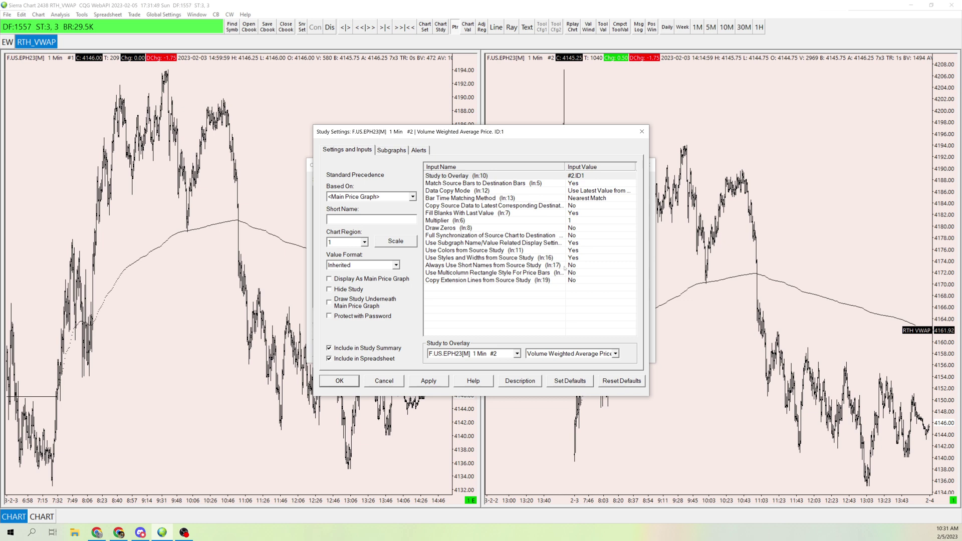
{"action": "left_click", "coordinate": [571, 266]}
{"action": "left_click", "coordinate": [459, 354]}
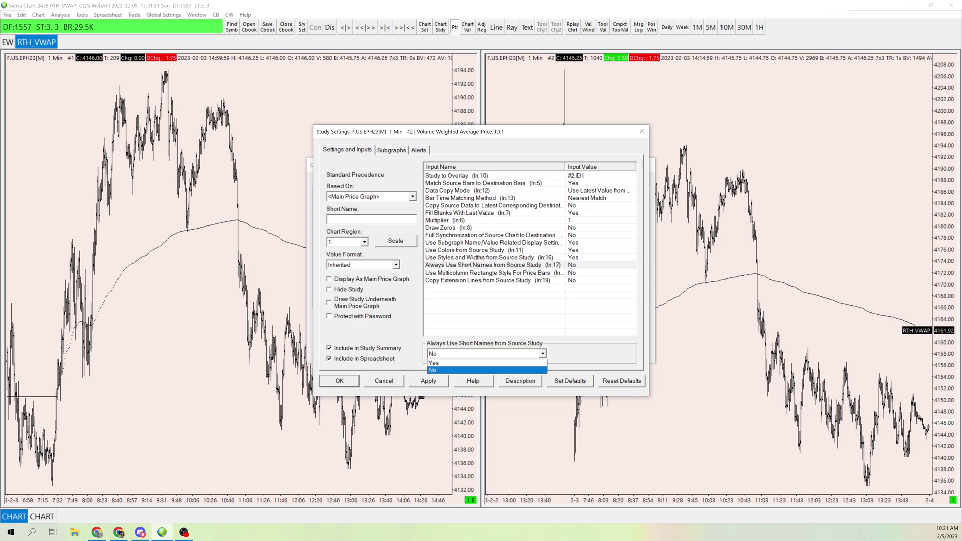
{"action": "left_click", "coordinate": [441, 394]}
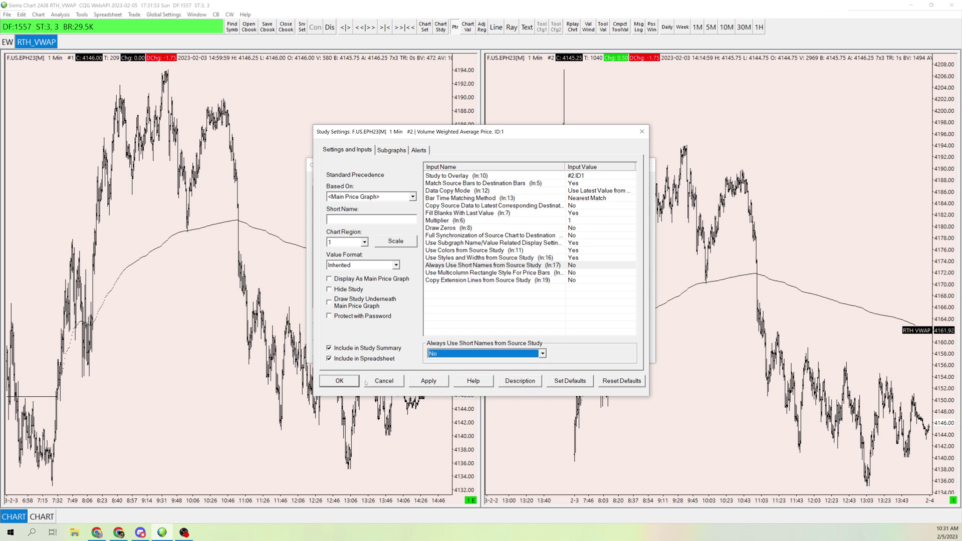
{"action": "left_click", "coordinate": [339, 380]}
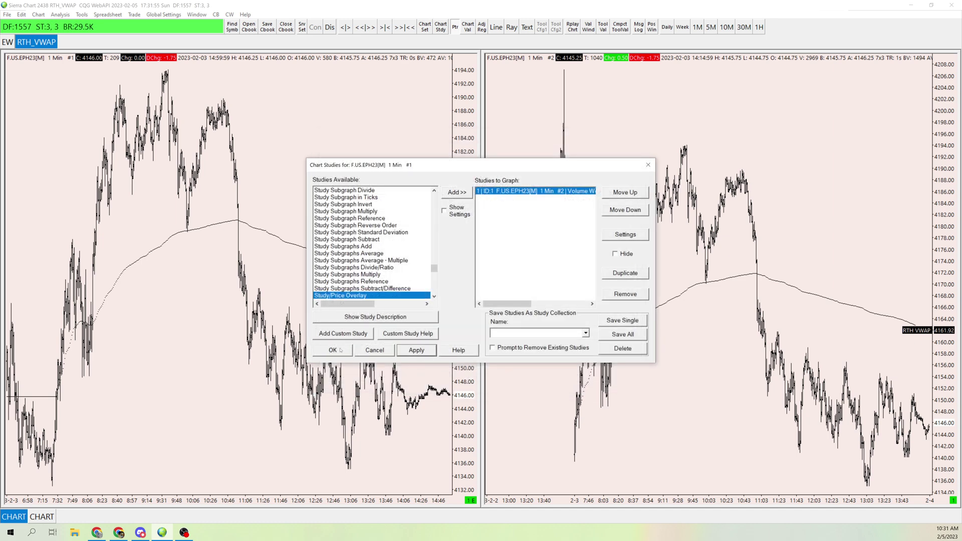
{"action": "left_click", "coordinate": [340, 350]}
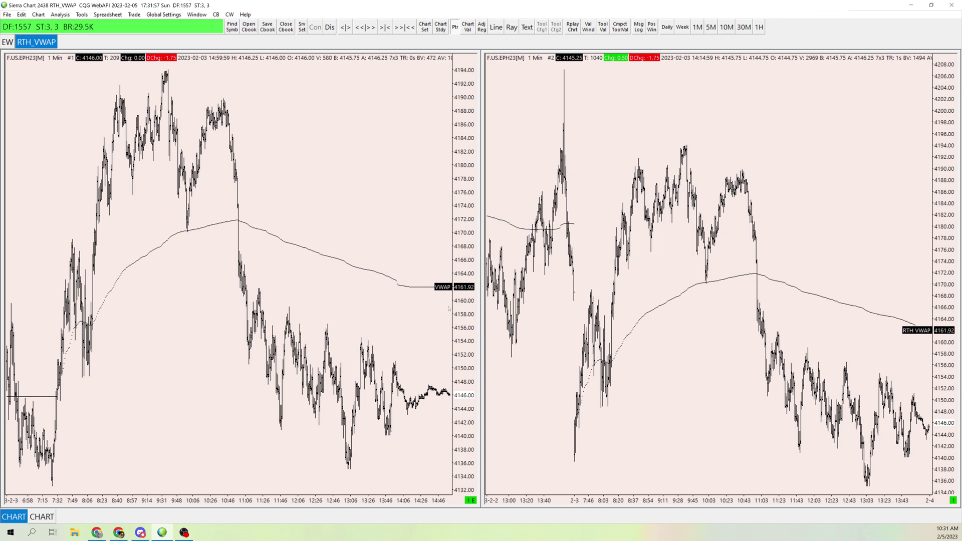
- Set the overlay's Always Use Short Names from Source Study to Yes and apply
{"action": "left_click", "coordinate": [54, 12]}
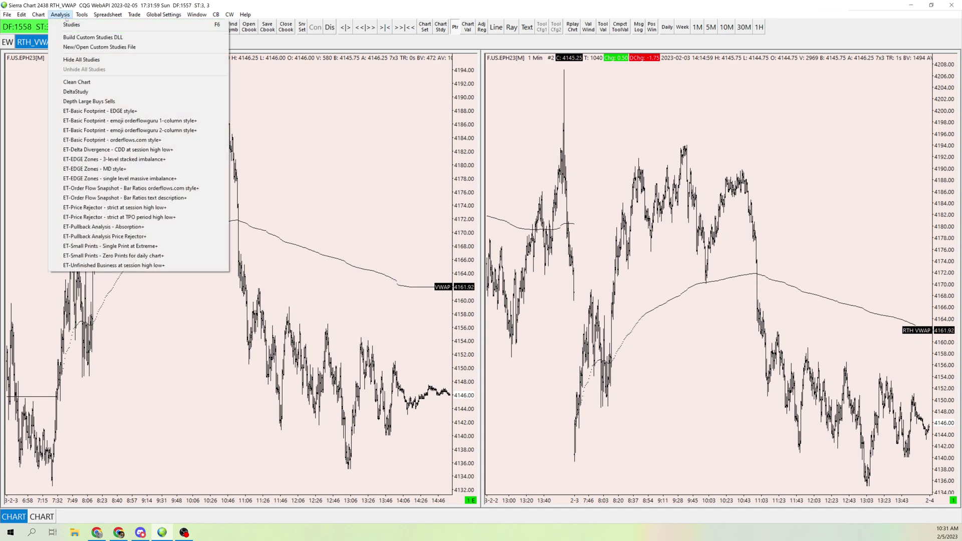
{"action": "left_click", "coordinate": [82, 102]}
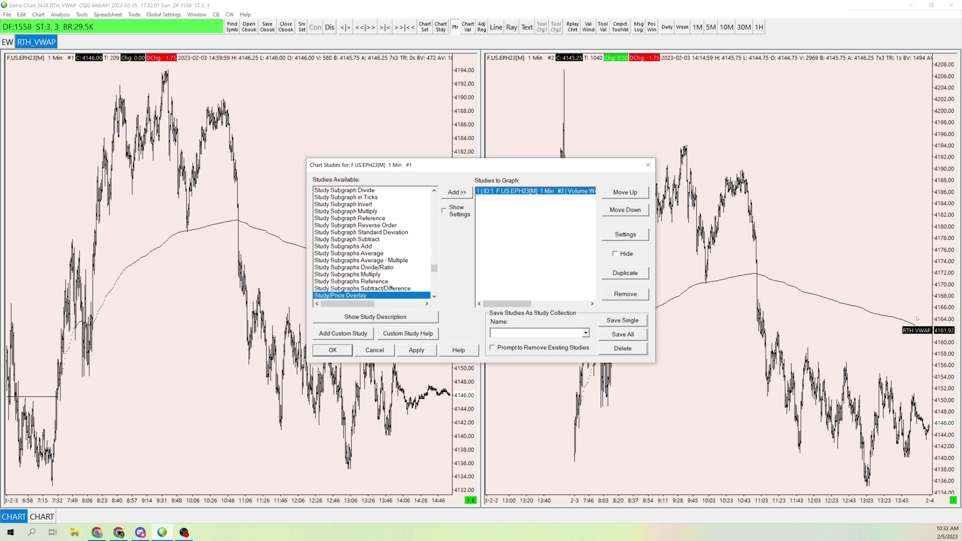
{"action": "double_click", "coordinate": [527, 191]}
{"action": "left_click", "coordinate": [572, 266]}
{"action": "left_click", "coordinate": [444, 354]}
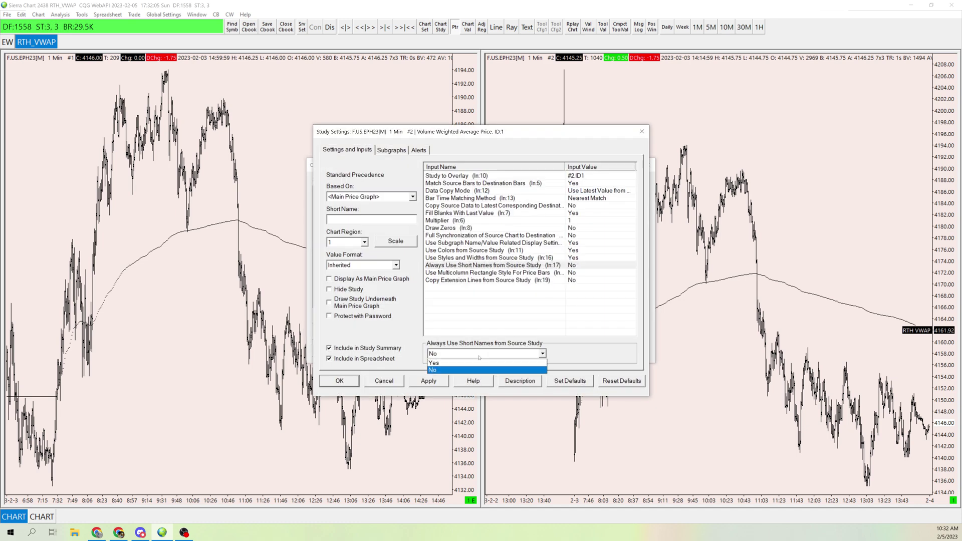
{"action": "left_click", "coordinate": [441, 368]}
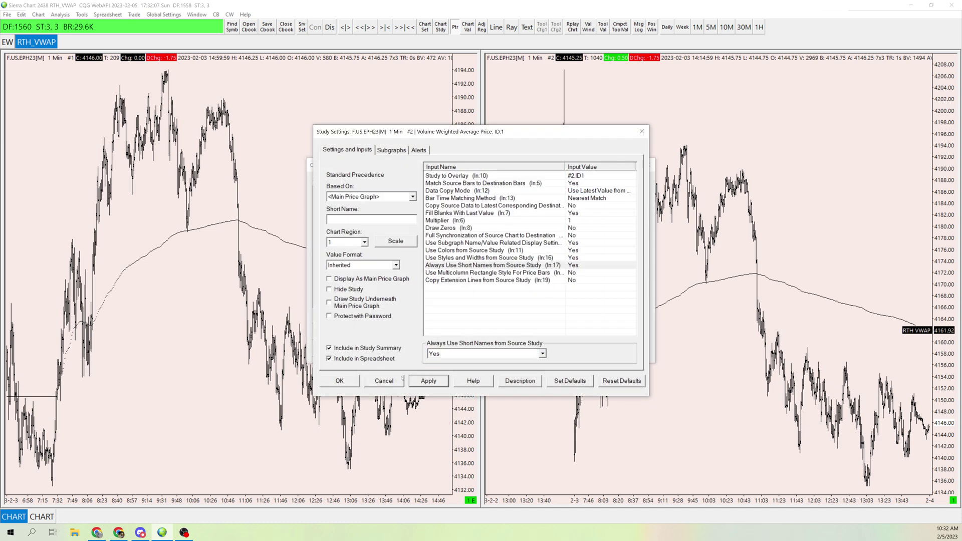
{"action": "left_click", "coordinate": [339, 381]}
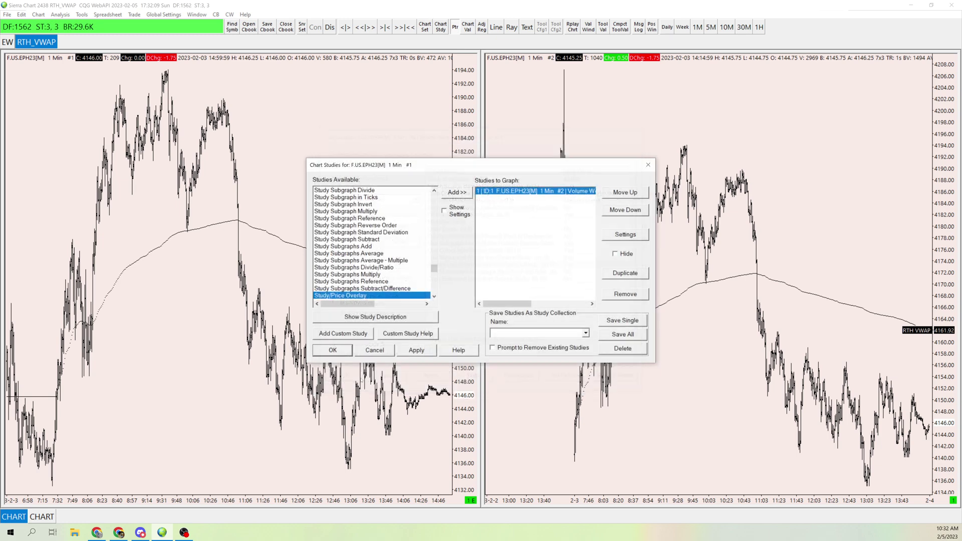
{"action": "left_click", "coordinate": [407, 349]}
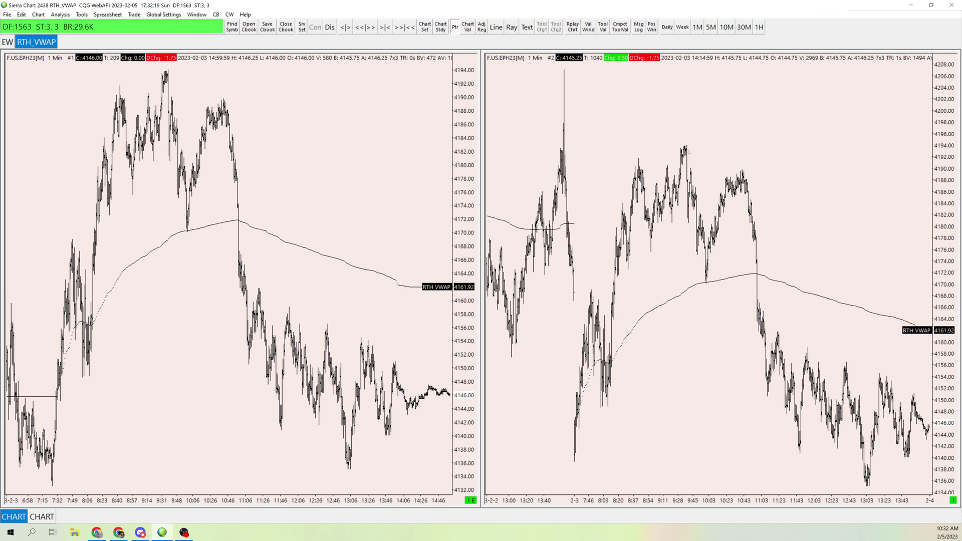
- Hide chart #2's window, tile chart #1 vertically, and compress its bars to show the session
{"action": "left_click", "coordinate": [150, 474]}
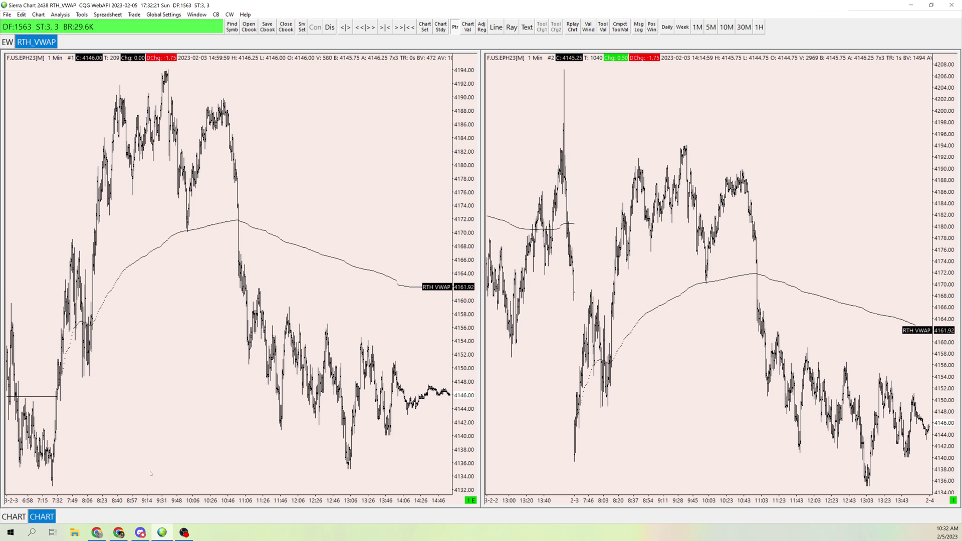
{"action": "left_click", "coordinate": [197, 14]}
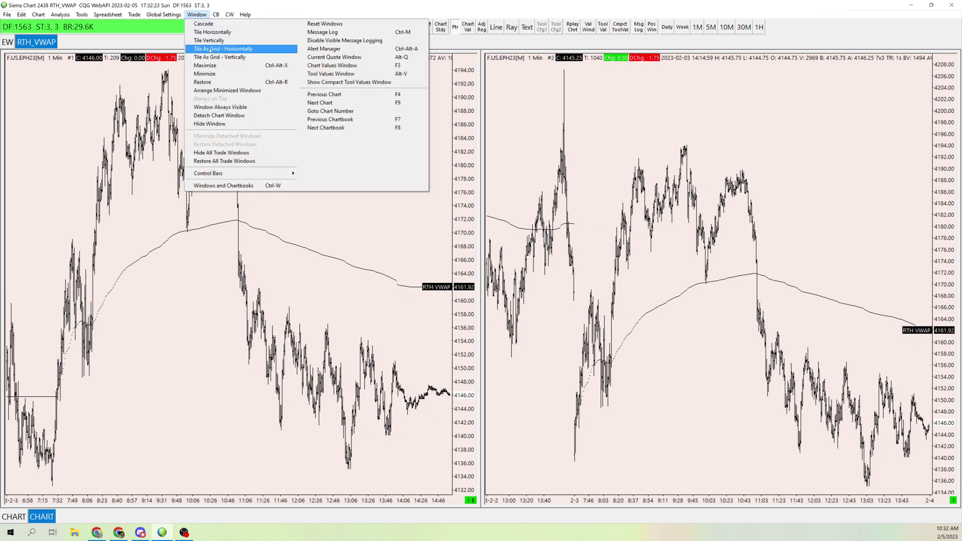
{"action": "left_click", "coordinate": [238, 123]}
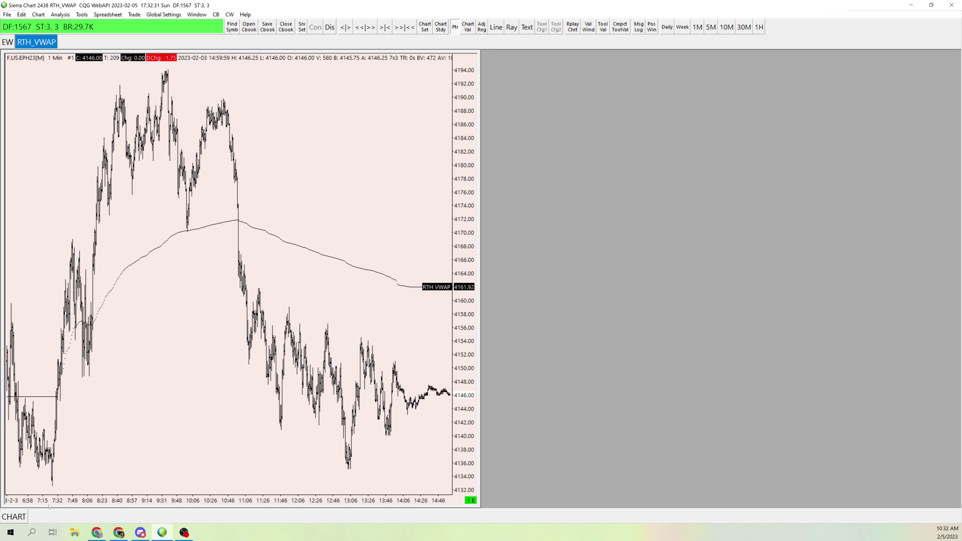
{"action": "left_click", "coordinate": [196, 14]}
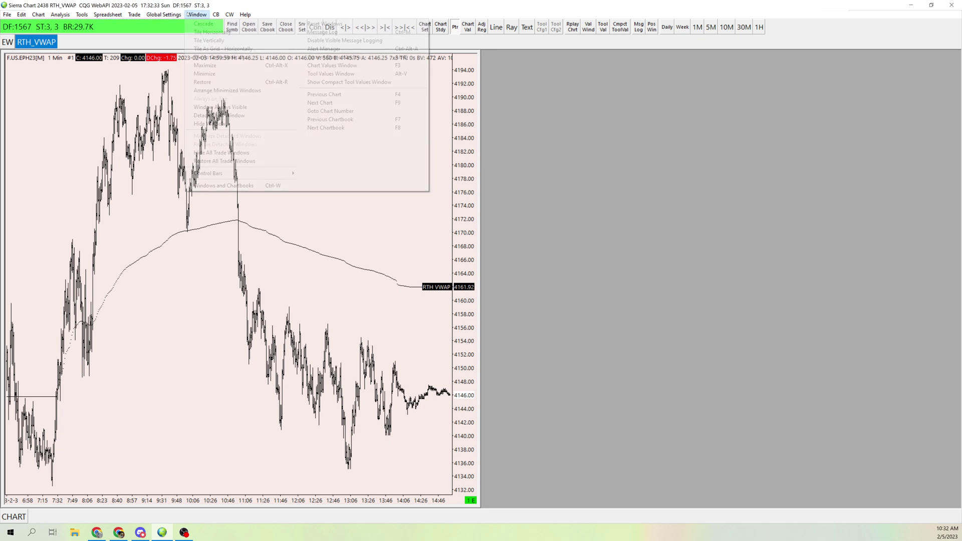
{"action": "left_click", "coordinate": [208, 42]}
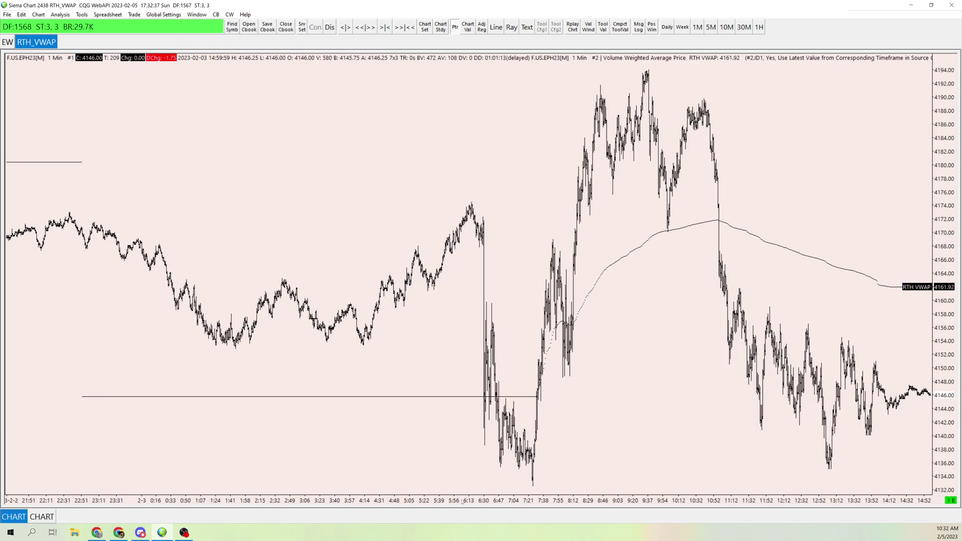
{"action": "left_click_drag", "start_coordinate": [417, 494], "coordinate": [481, 496]}
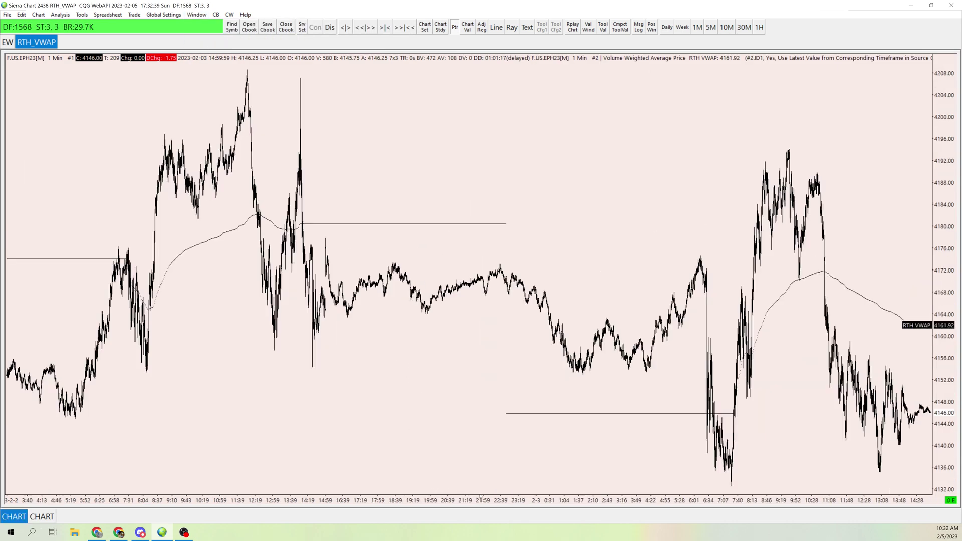